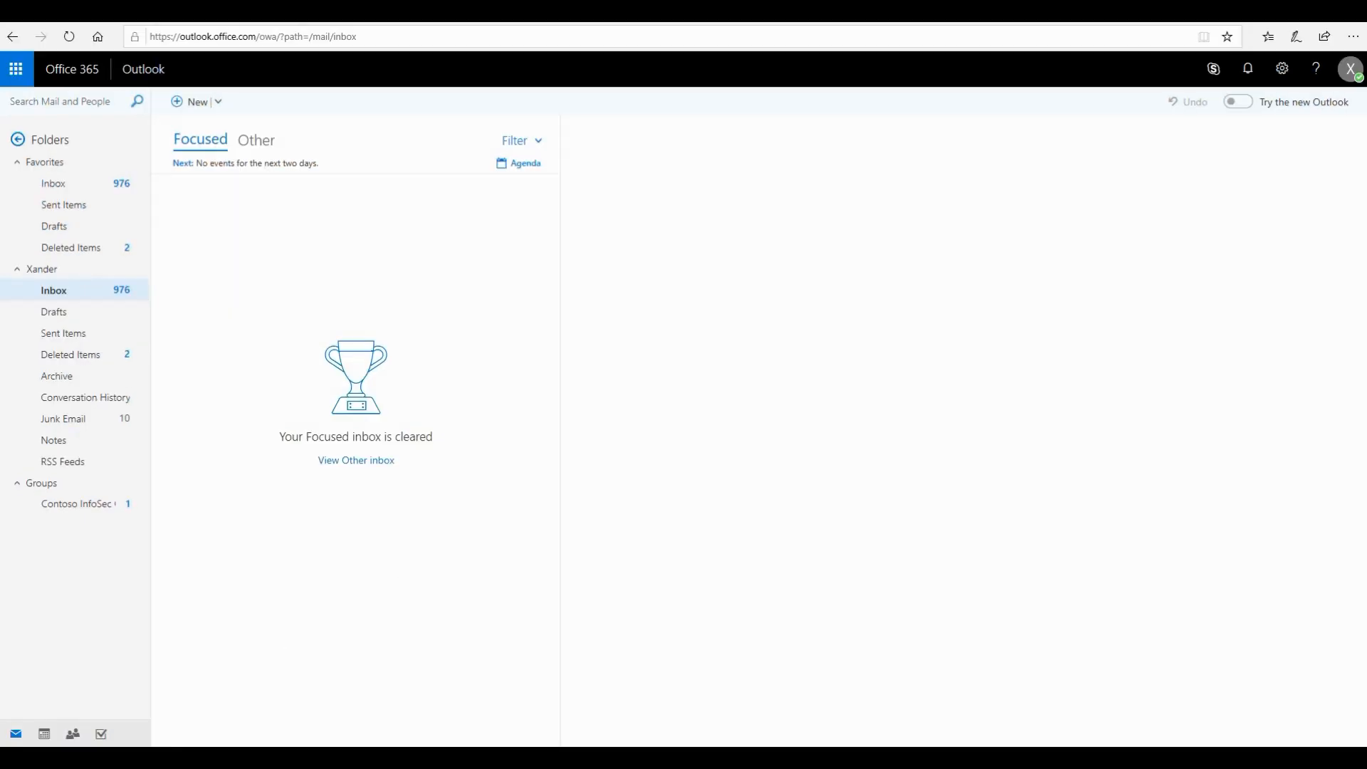
Open the "Please Update your Details" email from Contoso Payroll and inspect its recipient details and the sender's contact card.
{"action": "mouse_move", "coordinate": [196, 760]}
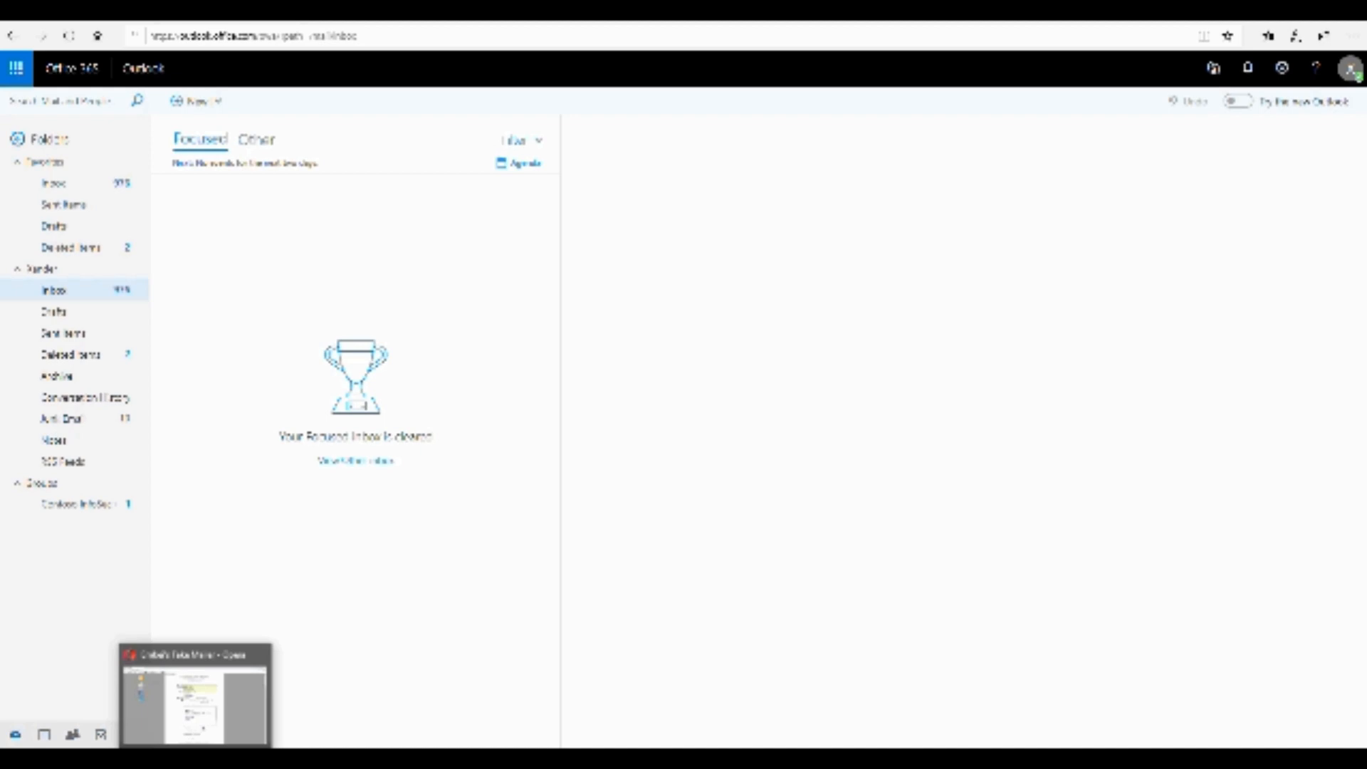
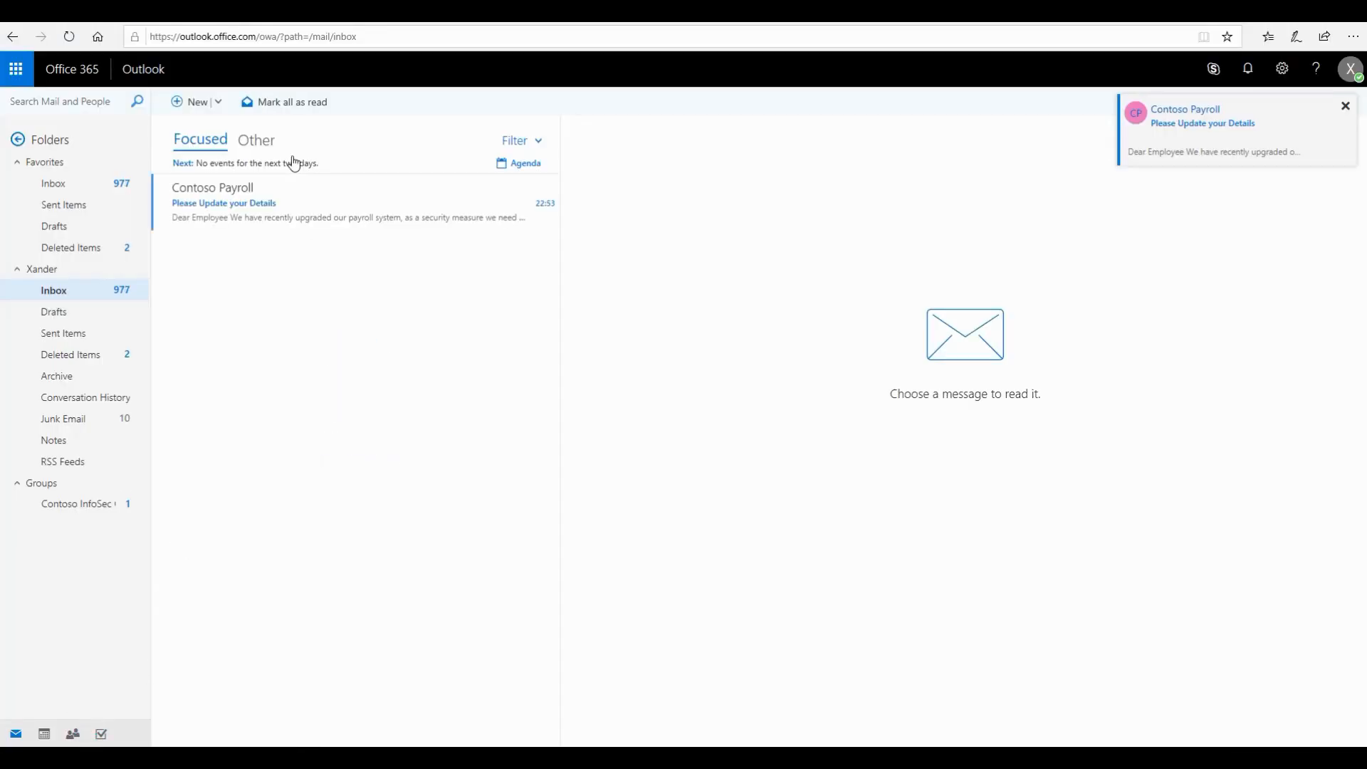
{"action": "left_click", "coordinate": [345, 208]}
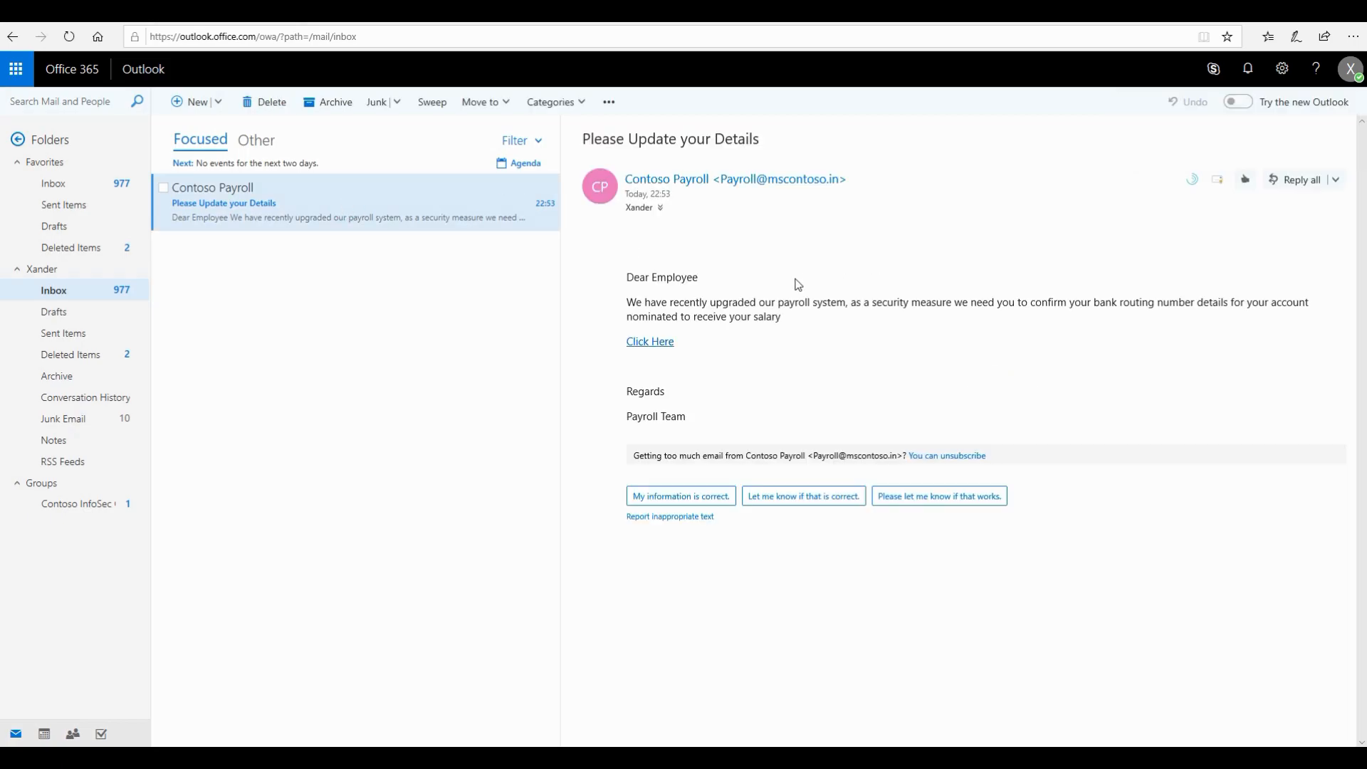
{"action": "left_click", "coordinate": [660, 207]}
{"action": "mouse_move", "coordinate": [768, 182]}
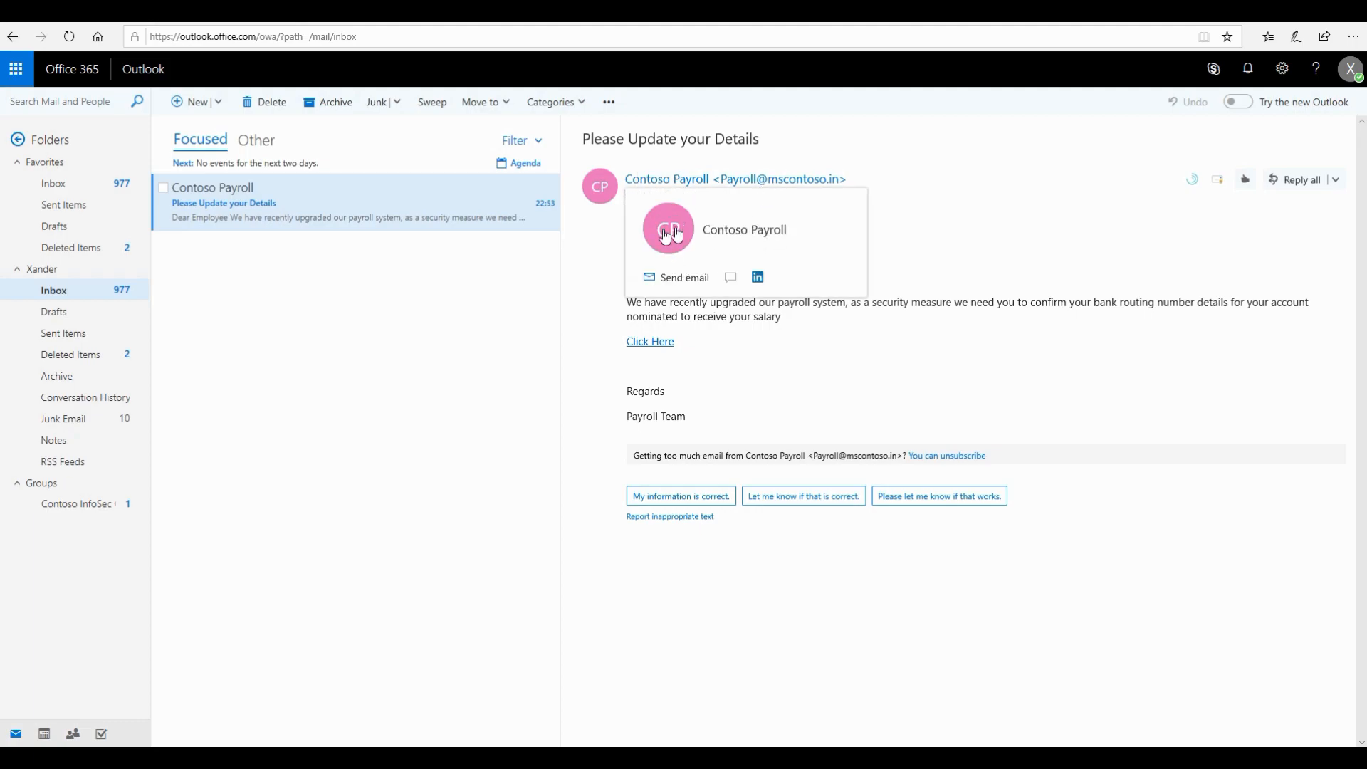
{"action": "left_click", "coordinate": [673, 235]}
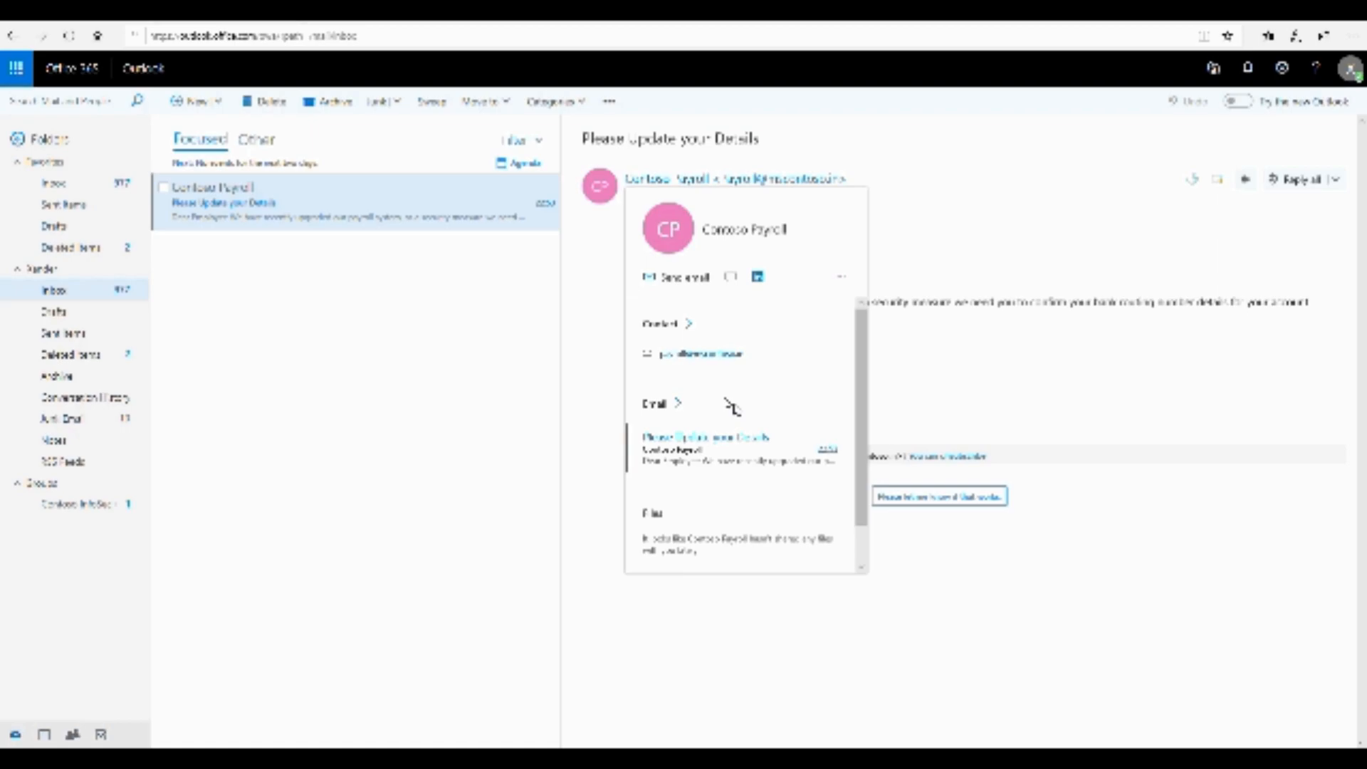
{"action": "left_click", "coordinate": [944, 285]}
Follow the "Click Here" link in the payroll email, examine the blocked address and recommendation text on the resulting page, and close it.
{"action": "left_click", "coordinate": [660, 342]}
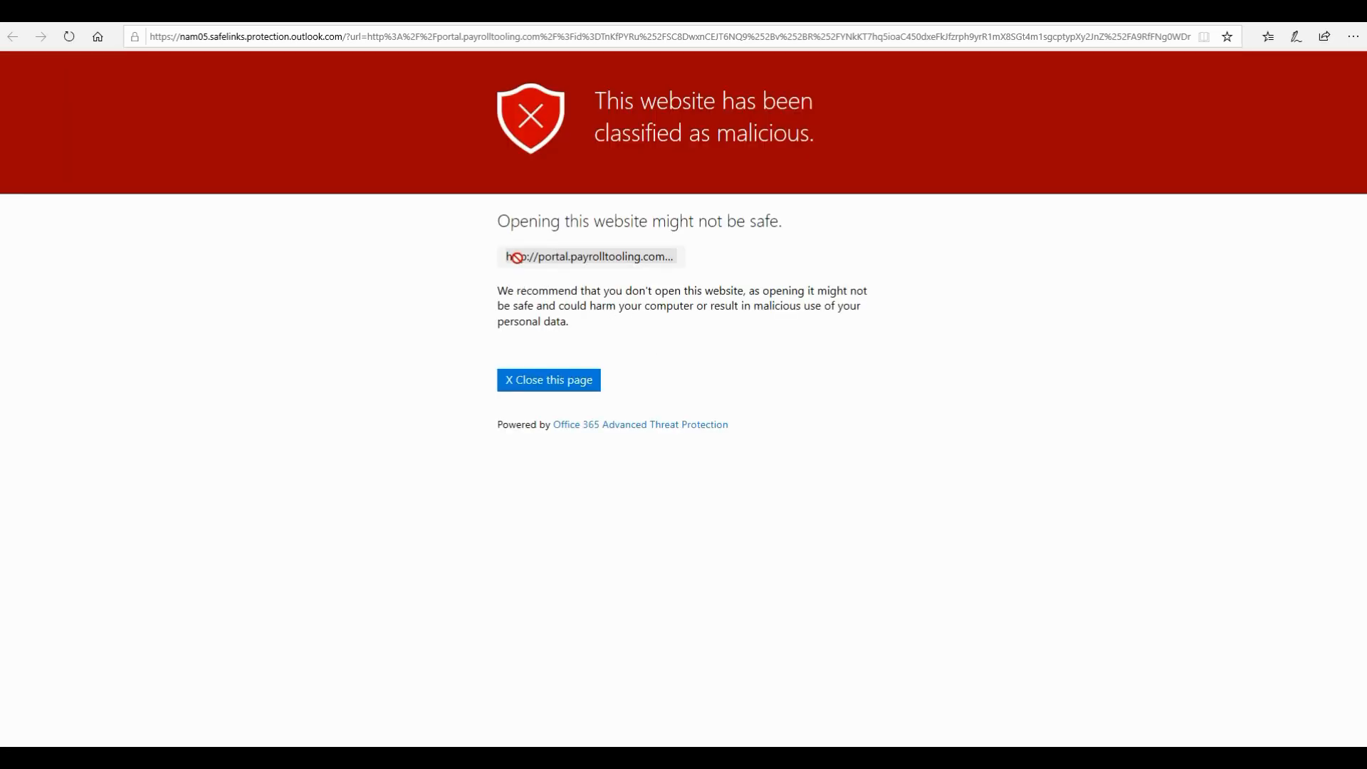
{"action": "left_click_drag", "start_coordinate": [514, 256], "coordinate": [705, 251]}
{"action": "left_click", "coordinate": [738, 333]}
{"action": "triple_click", "coordinate": [755, 303]}
{"action": "left_click", "coordinate": [755, 303]}
{"action": "double_click", "coordinate": [755, 305]}
{"action": "triple_click", "coordinate": [754, 306]}
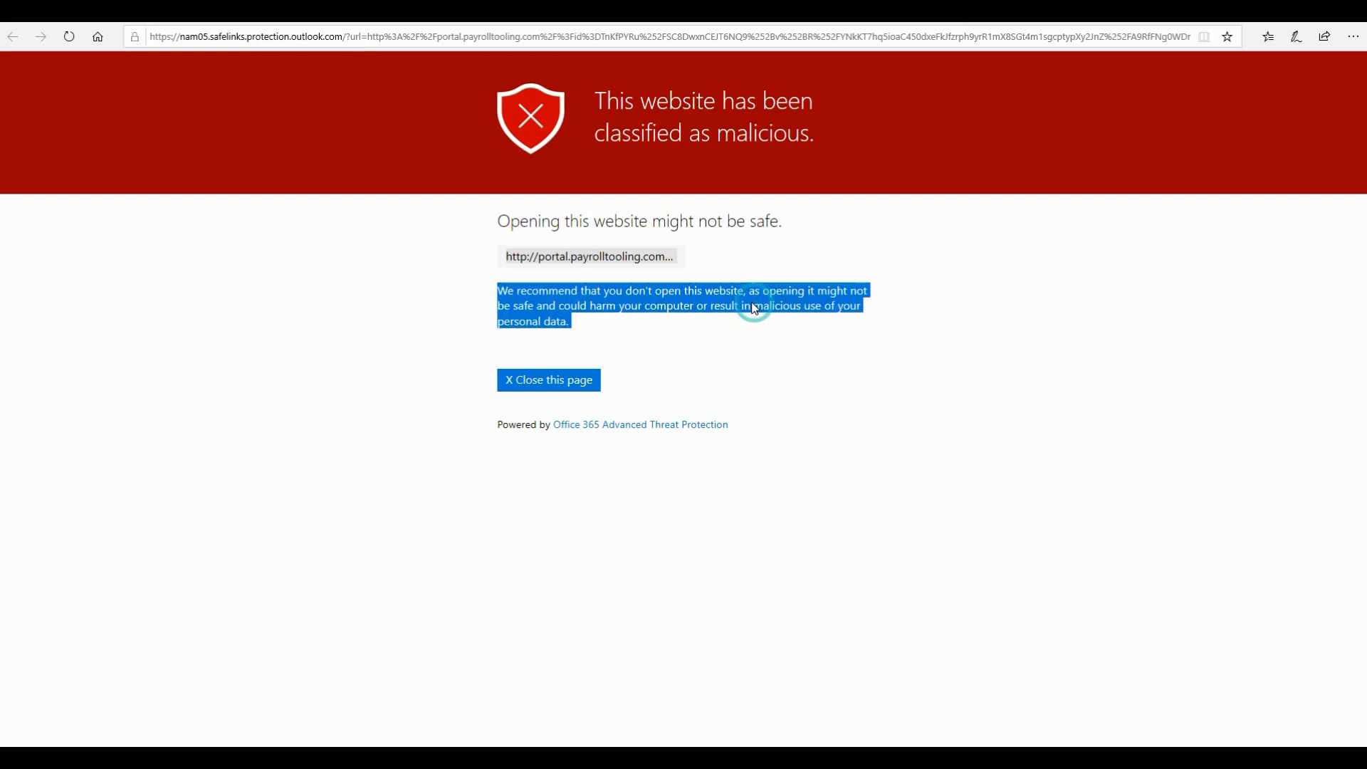
{"action": "left_click", "coordinate": [319, 12]}
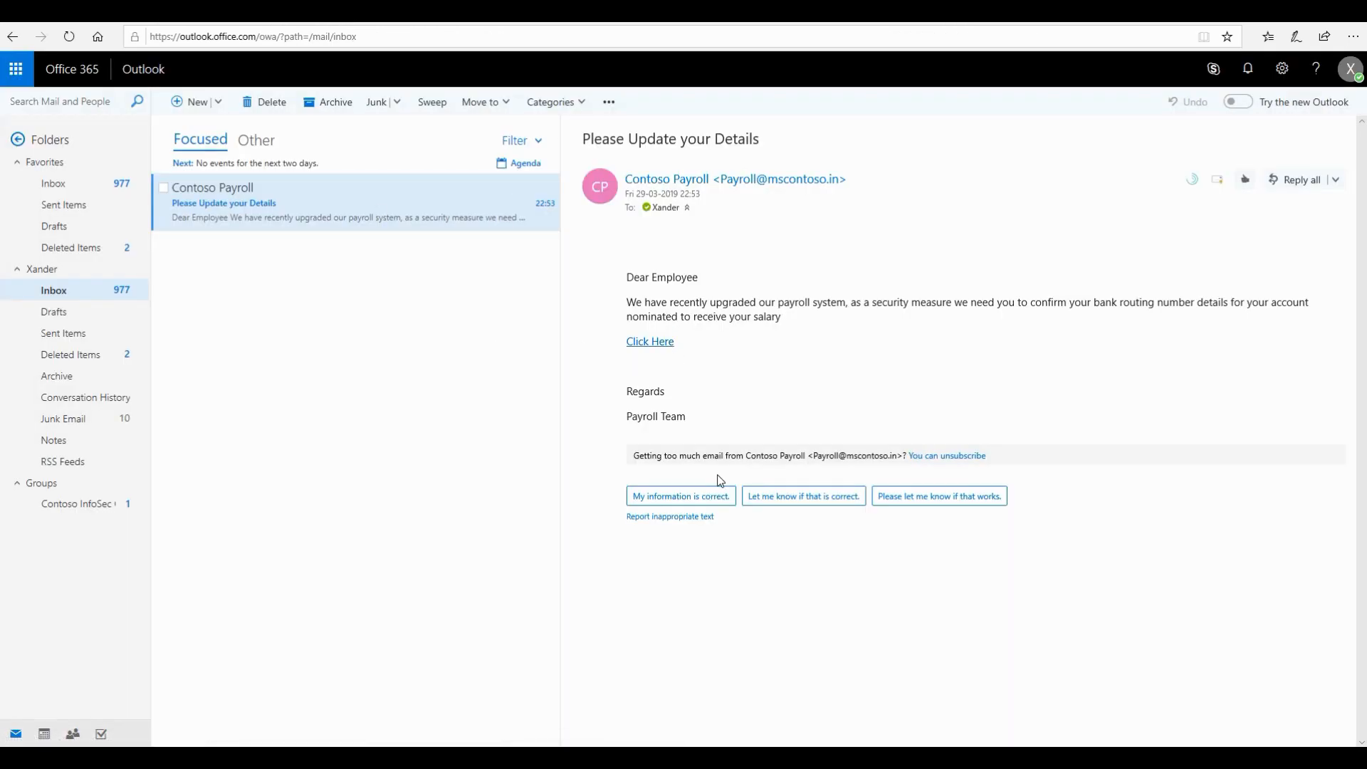
Examine the payroll email's message details, focusing on the authentication results, the X-Forefront-Antispam-Report and the organization SCL header.
{"action": "left_click", "coordinate": [1335, 180]}
{"action": "scroll", "coordinate": [1253, 562], "scroll_direction": "down", "scroll_amount": 1}
{"action": "left_click", "coordinate": [1252, 562]}
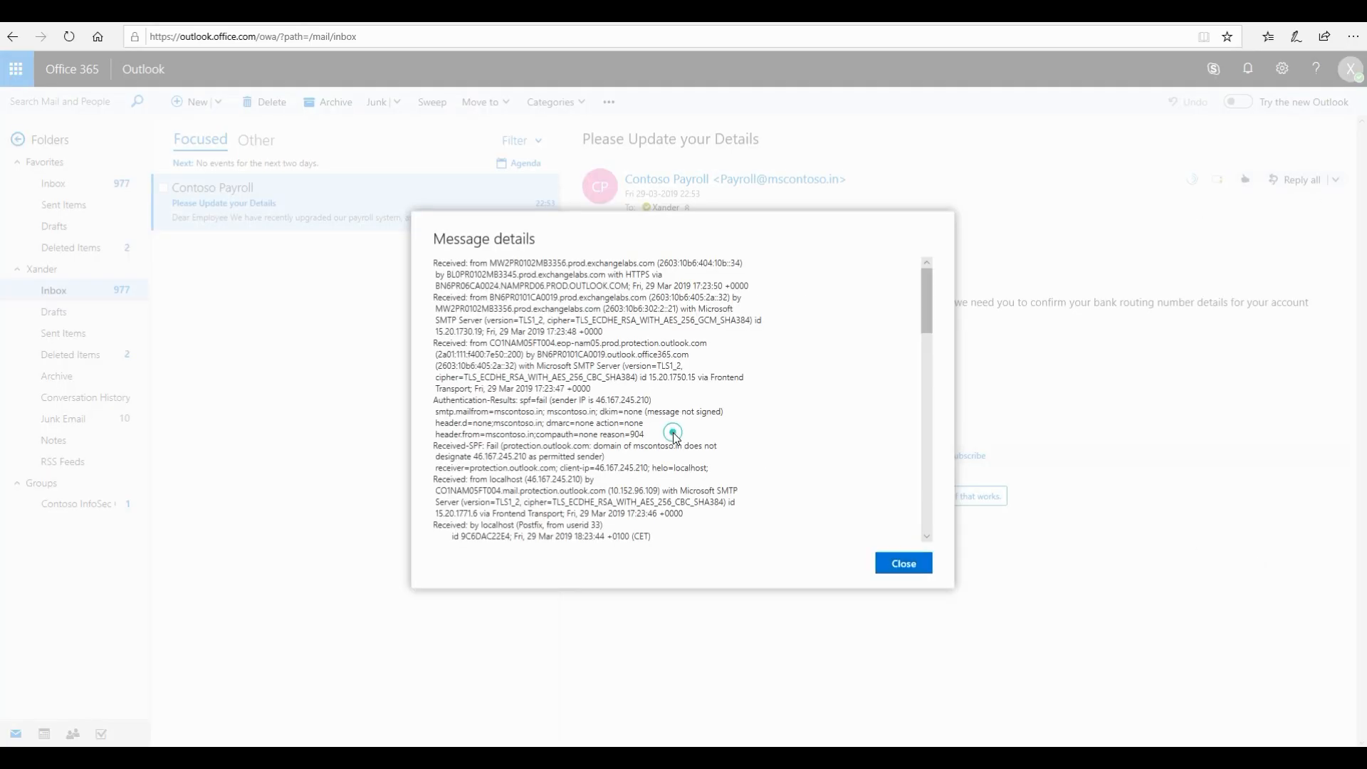
{"action": "left_click_drag", "start_coordinate": [472, 308], "coordinate": [591, 389]}
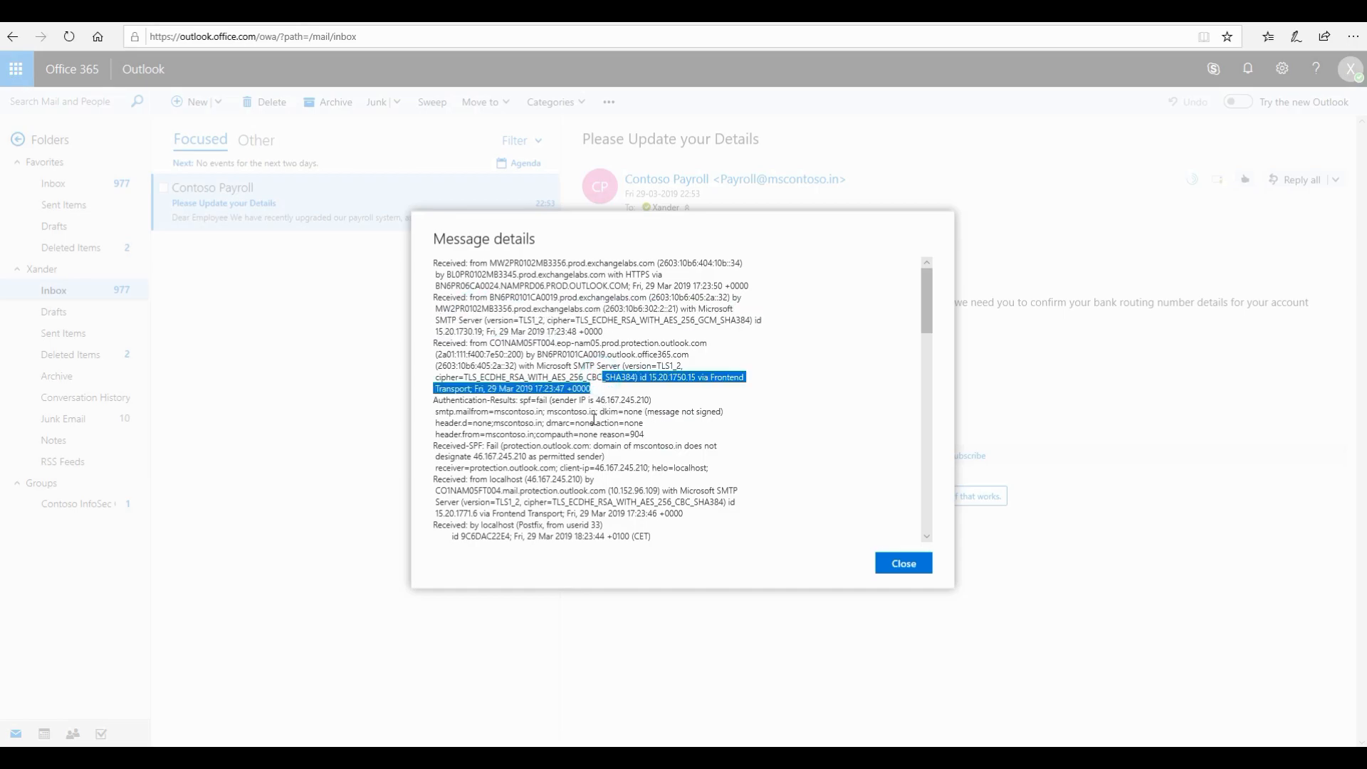
{"action": "scroll", "coordinate": [592, 442], "scroll_direction": "down", "scroll_amount": 1}
{"action": "scroll", "coordinate": [592, 441], "scroll_direction": "down", "scroll_amount": 6}
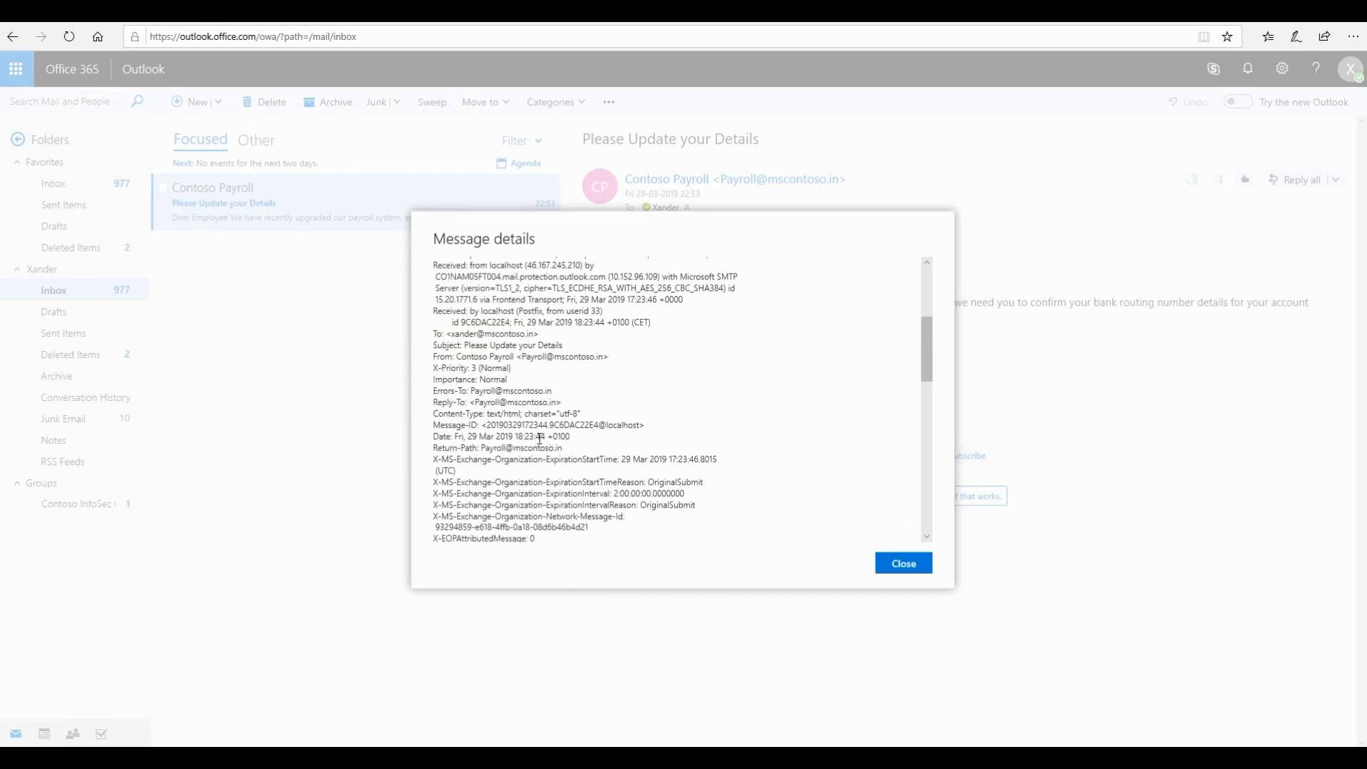
{"action": "scroll", "coordinate": [539, 439], "scroll_direction": "down", "scroll_amount": 2}
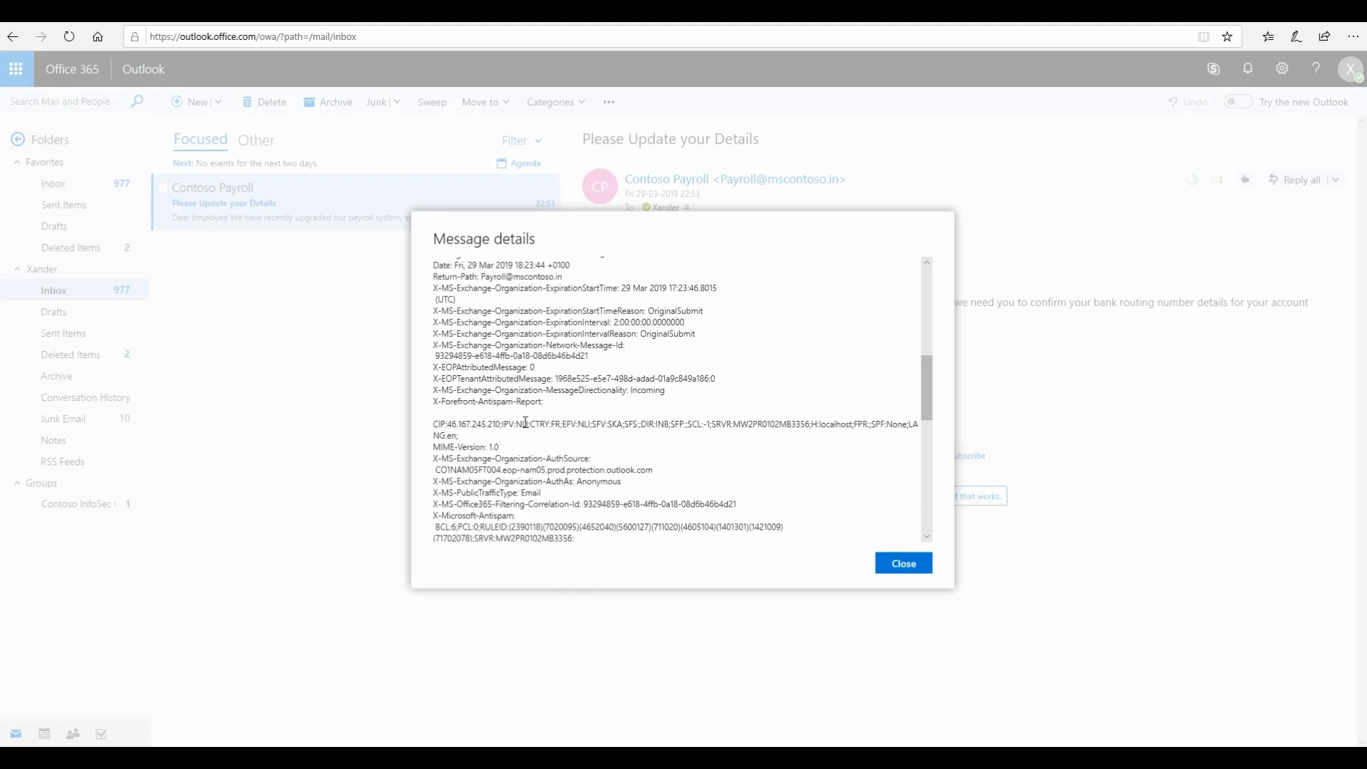
{"action": "left_click_drag", "start_coordinate": [596, 424], "coordinate": [625, 423]}
{"action": "scroll", "coordinate": [574, 452], "scroll_direction": "down", "scroll_amount": 4}
{"action": "left_click_drag", "start_coordinate": [572, 468], "coordinate": [540, 469]}
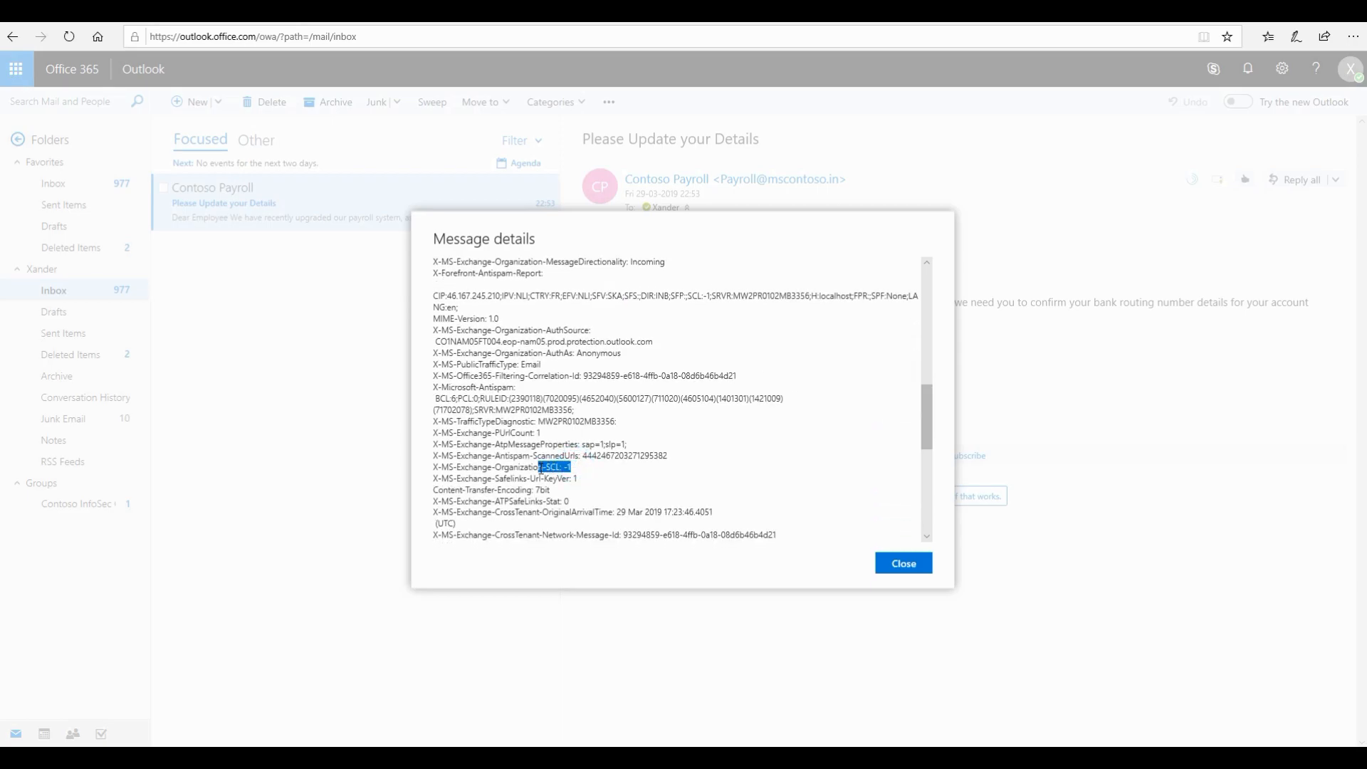
{"action": "left_click", "coordinate": [556, 467]}
{"action": "left_click", "coordinate": [905, 563]}
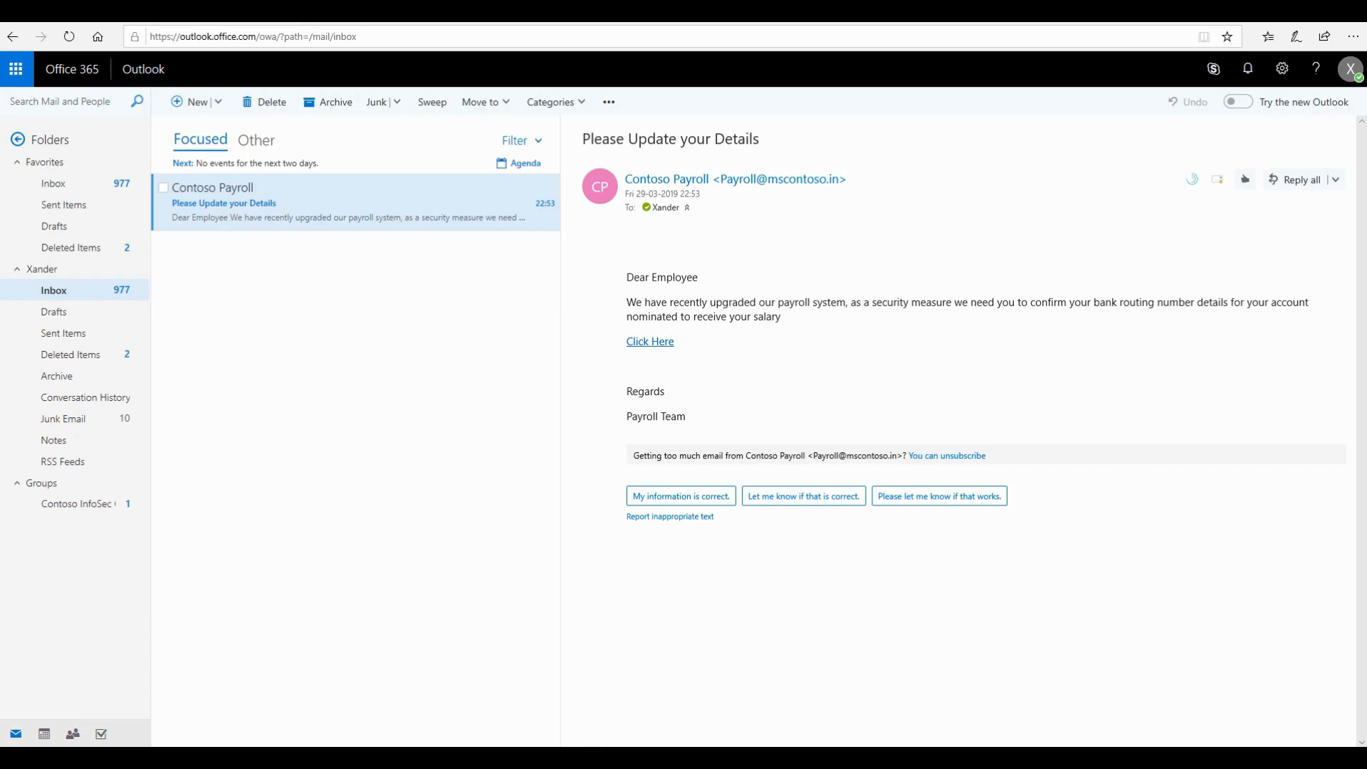
Switch to Office 365 Security & Compliance and open the Anti-spam settings among the threat management policies.
{"action": "mouse_move", "coordinate": [146, 757]}
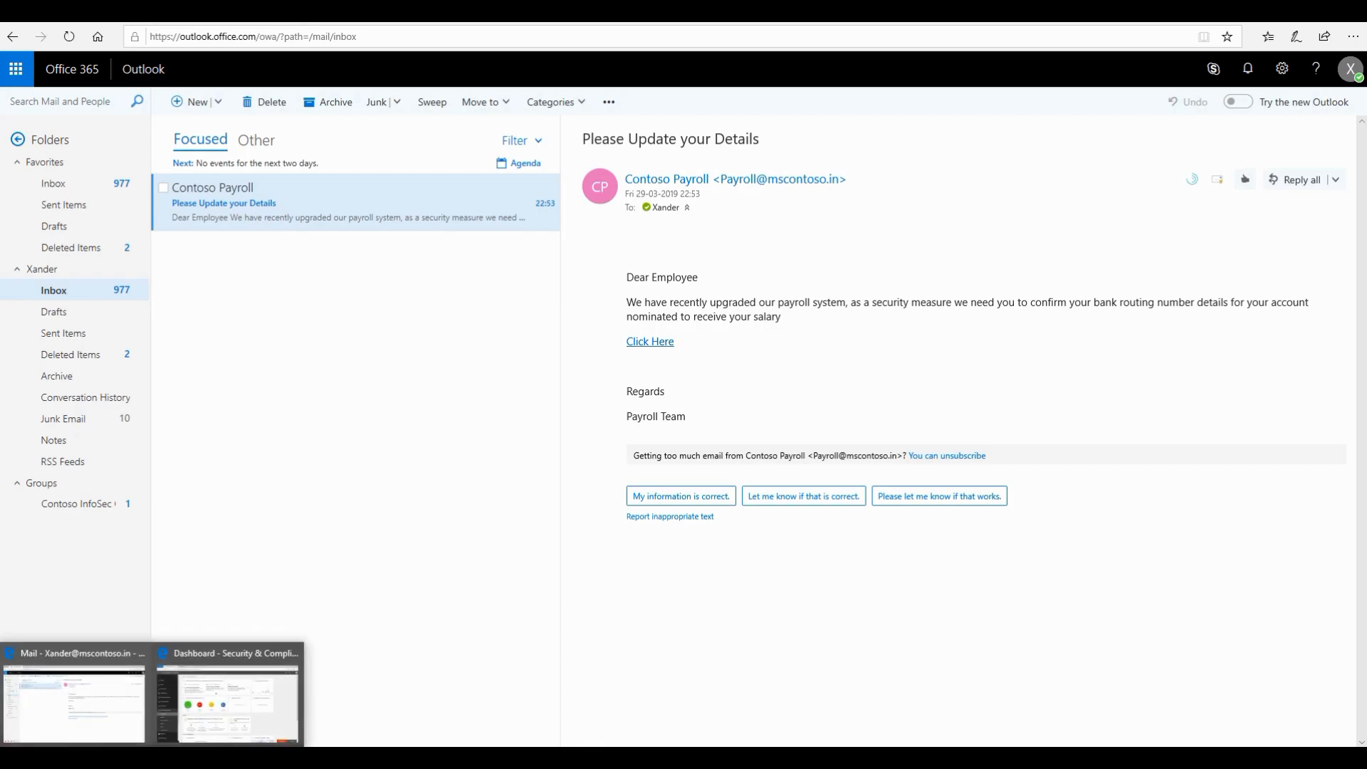
{"action": "left_click", "coordinate": [252, 694]}
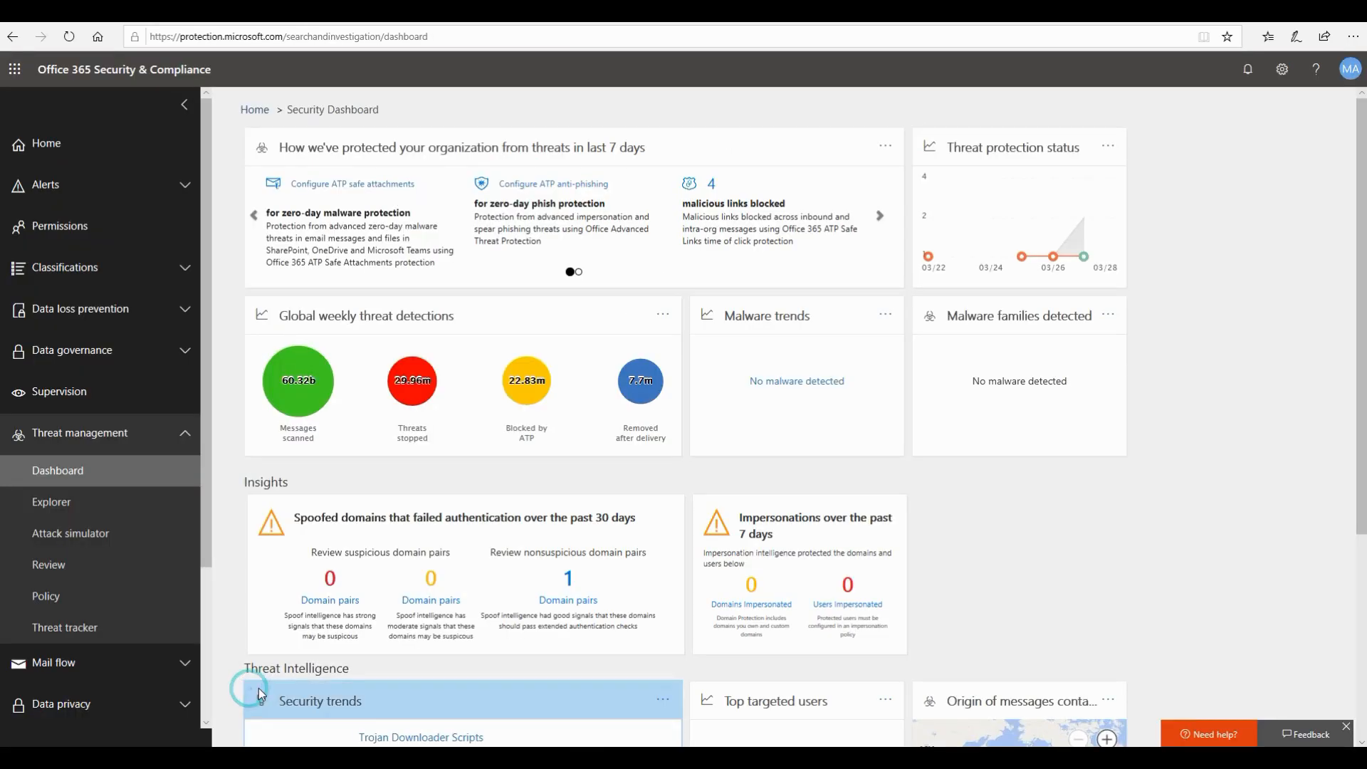
{"action": "left_click", "coordinate": [45, 598]}
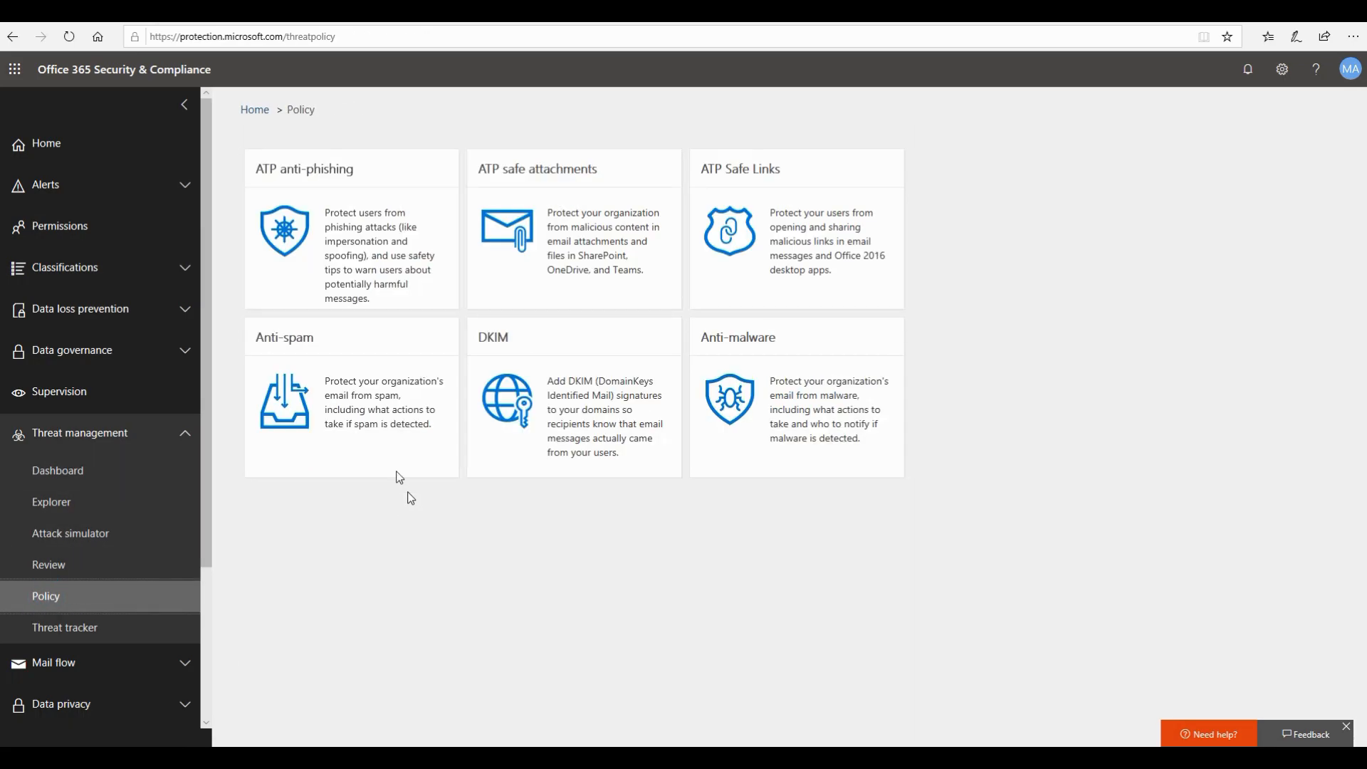
{"action": "left_click", "coordinate": [378, 406]}
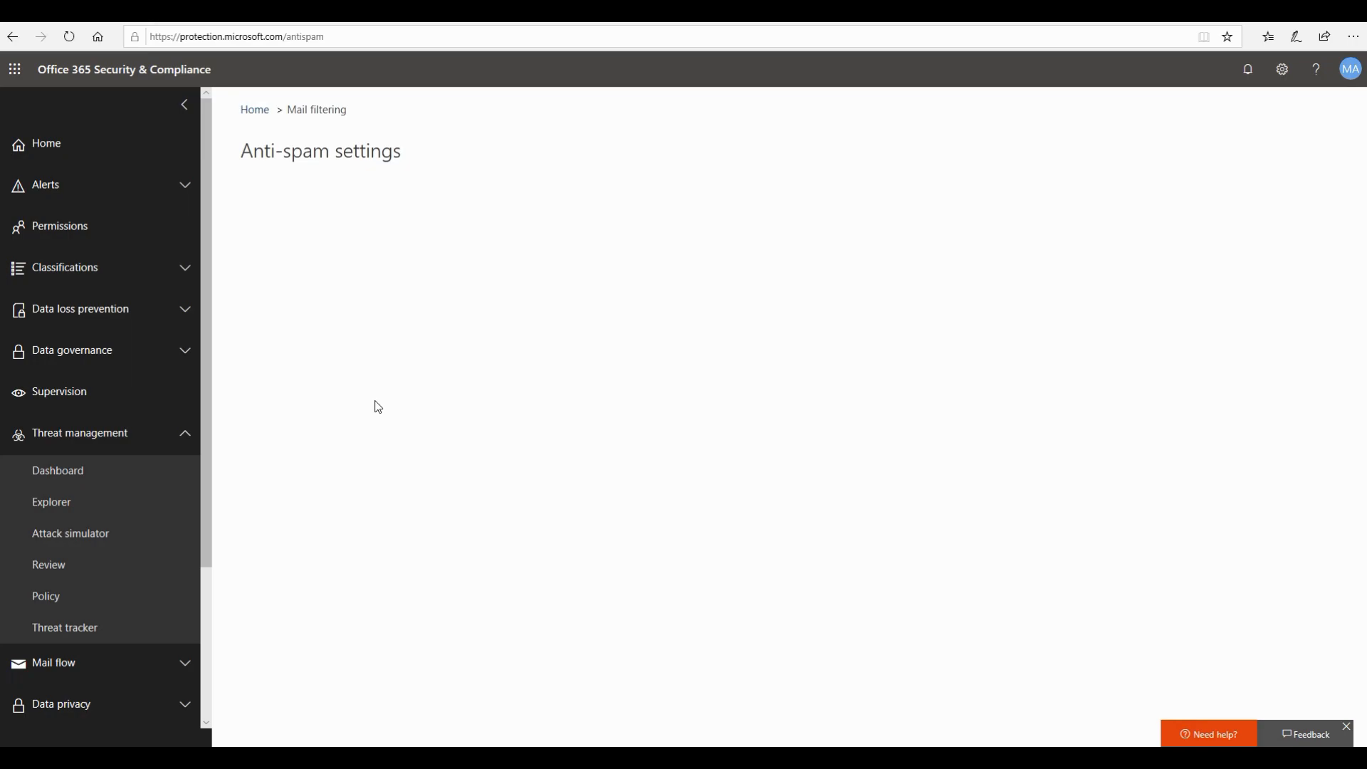
Remove mscontoso.in from the allowed domain list in the anti-spam allow lists and save the change.
{"action": "scroll", "coordinate": [377, 407], "scroll_direction": "down", "scroll_amount": 3}
{"action": "left_click", "coordinate": [339, 580]}
{"action": "scroll", "coordinate": [341, 585], "scroll_direction": "down", "scroll_amount": 2}
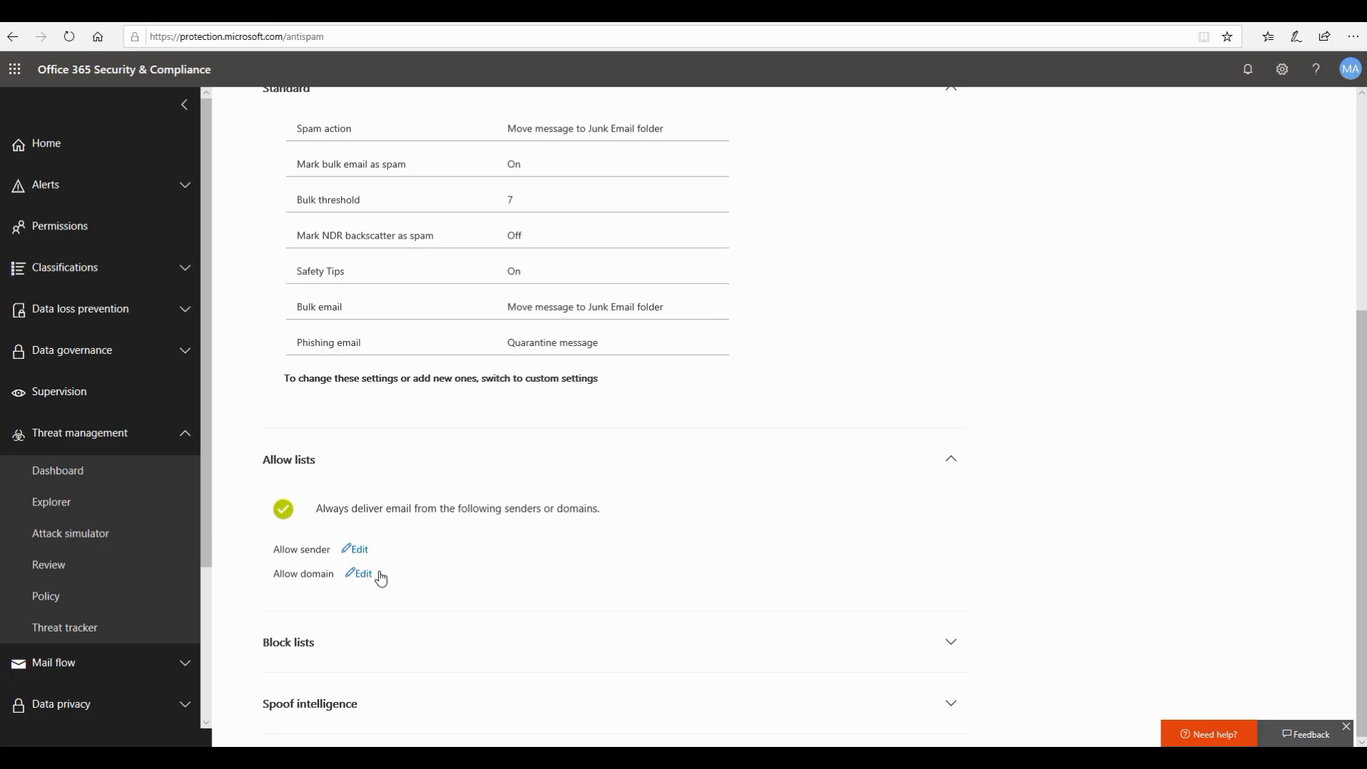
{"action": "left_click", "coordinate": [364, 574]}
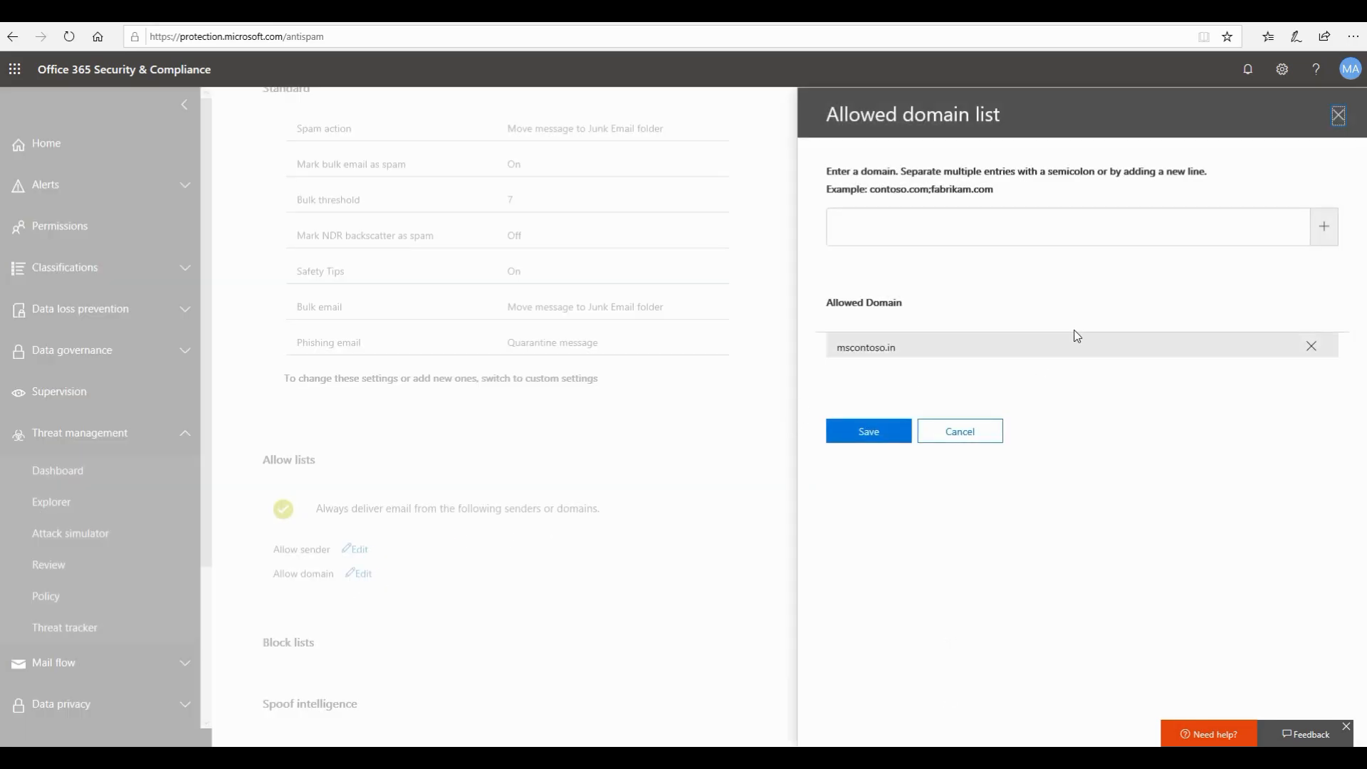
{"action": "left_click_drag", "start_coordinate": [836, 348], "coordinate": [909, 350]}
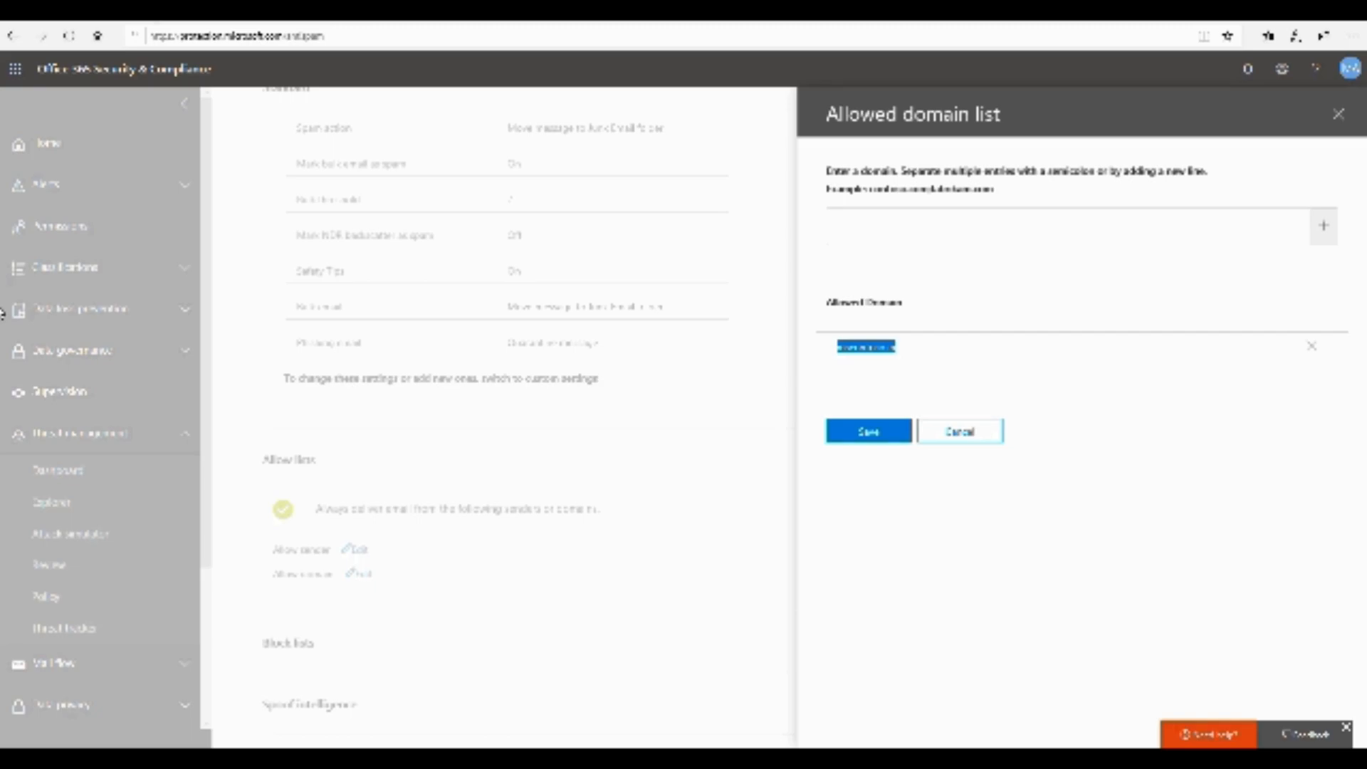
{"action": "left_click", "coordinate": [1312, 345]}
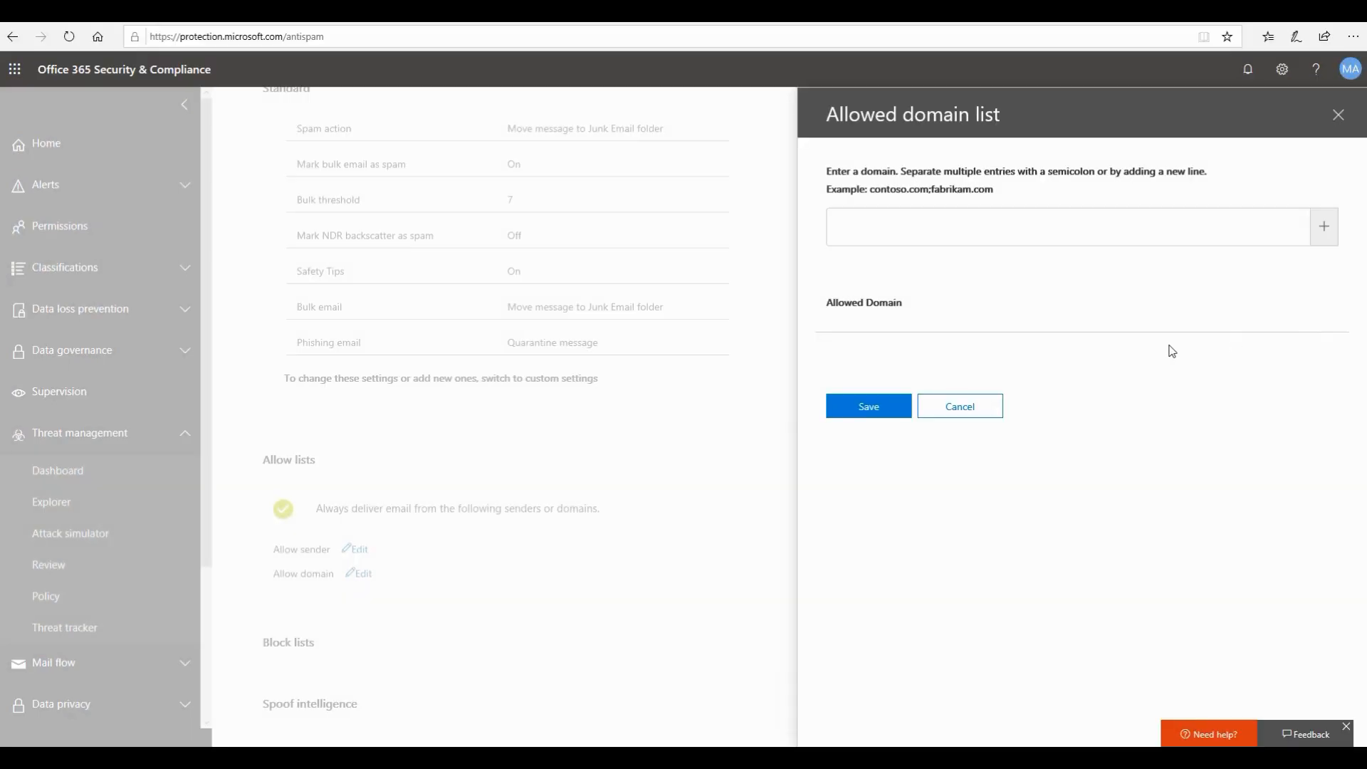
{"action": "left_click", "coordinate": [864, 410]}
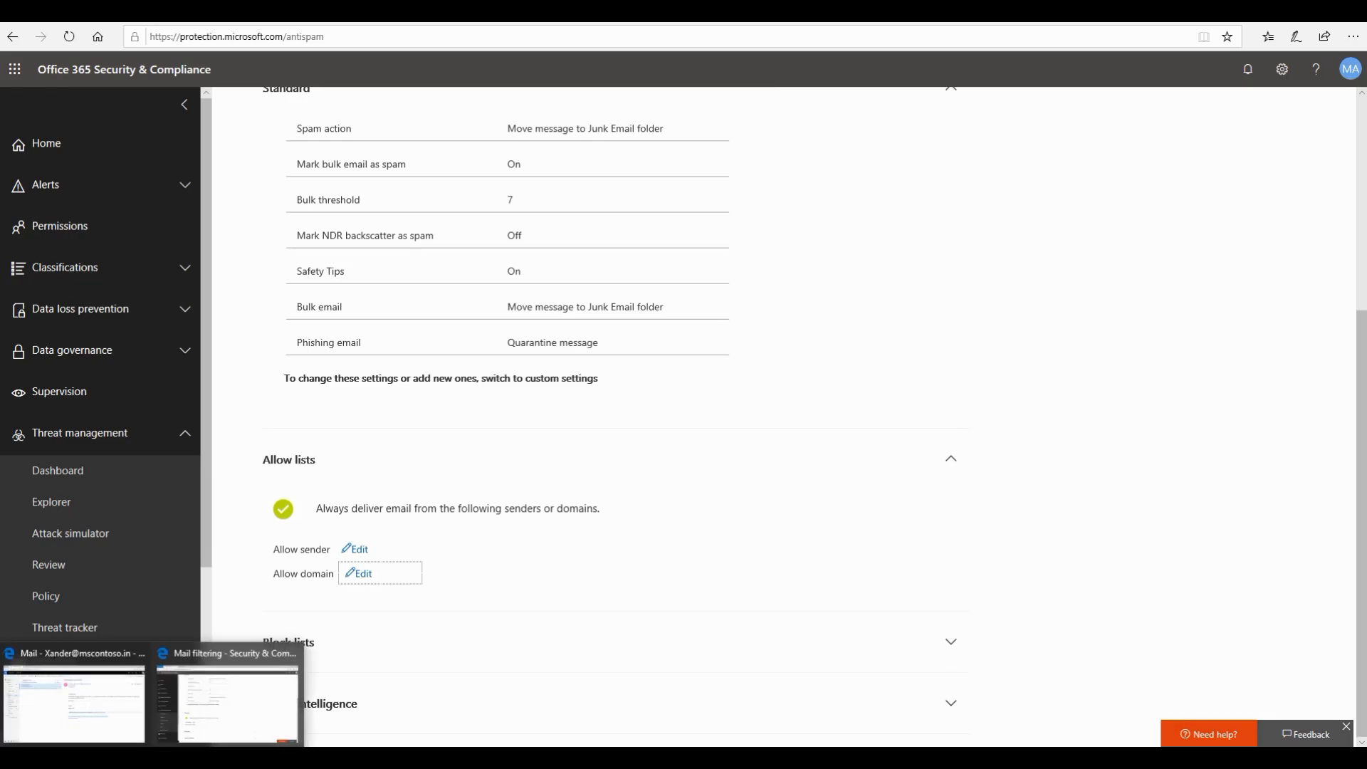
Switch back to the Outlook mailbox and delete the Contoso Payroll email from the inbox.
{"action": "left_click", "coordinate": [75, 702]}
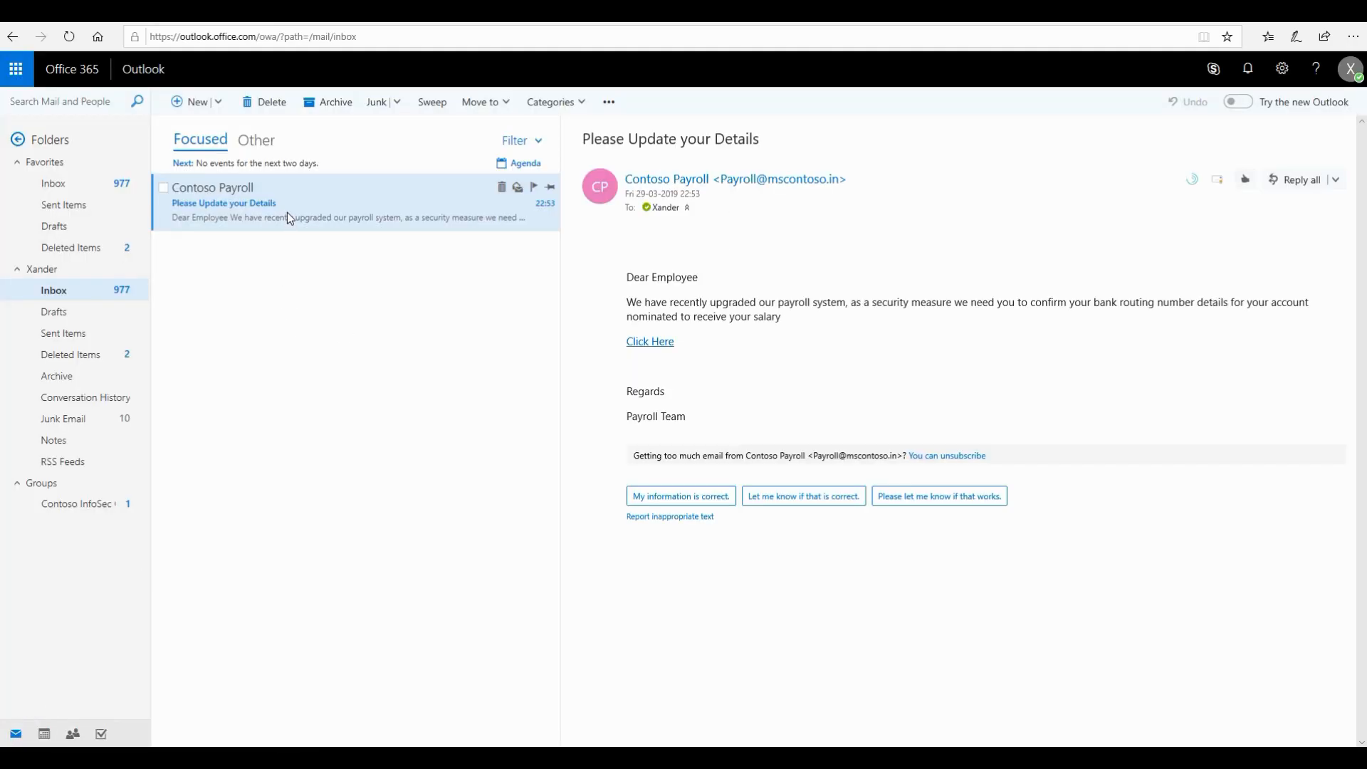
{"action": "left_click", "coordinate": [499, 189]}
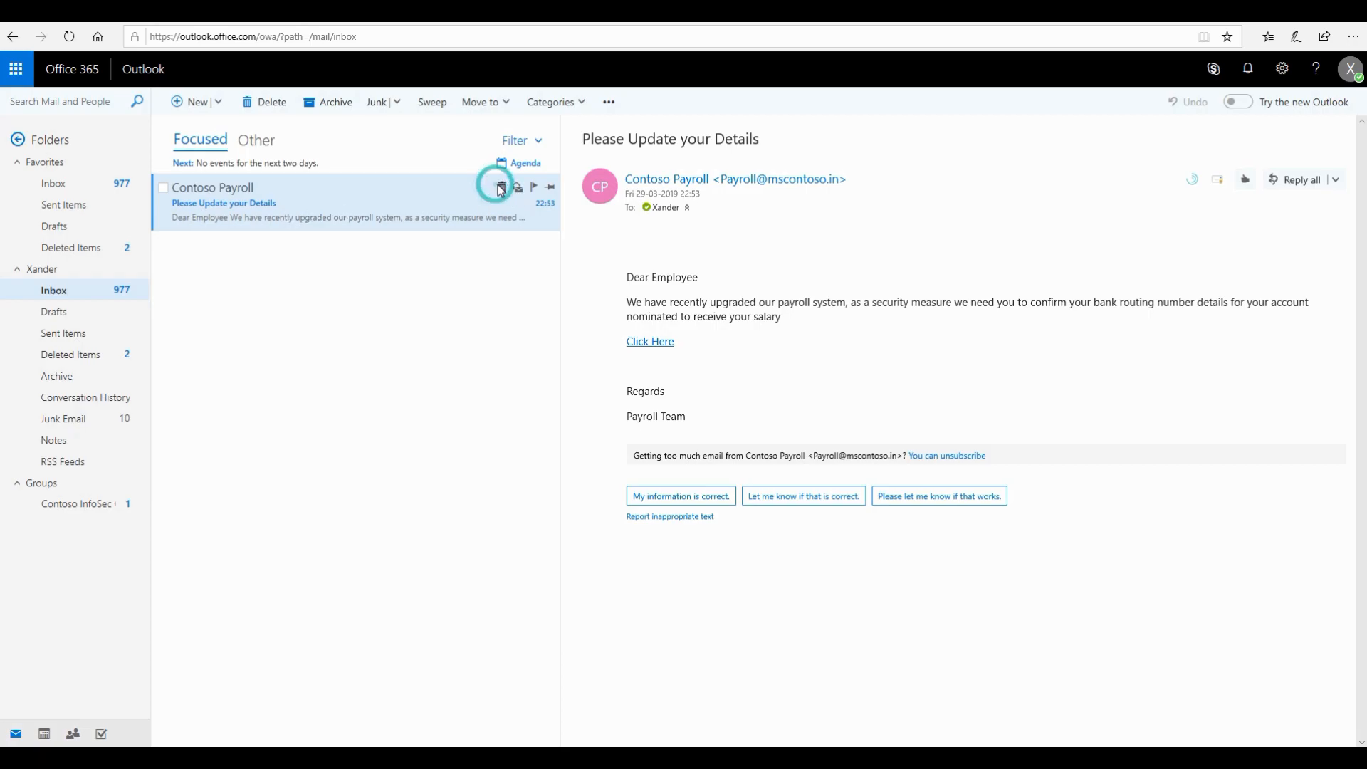
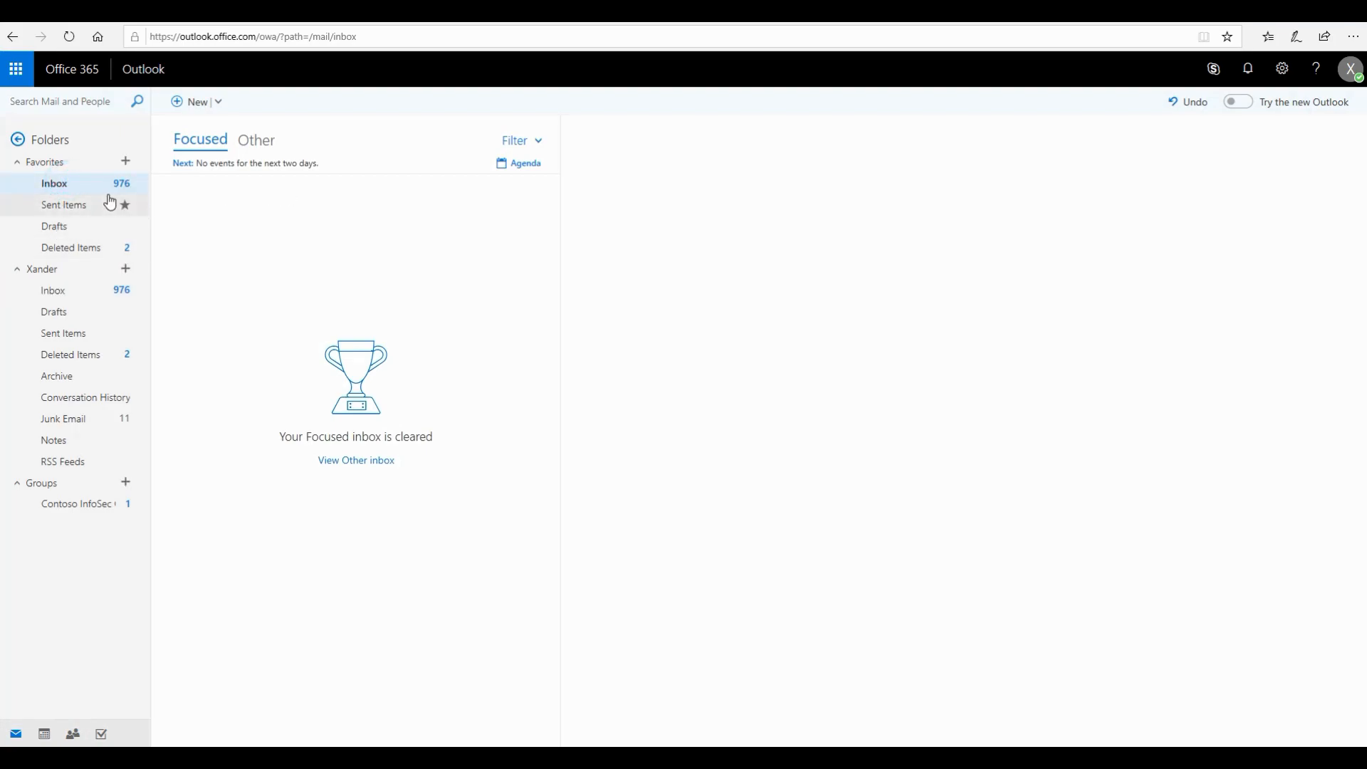
Check the inbox and open the Contoso Payroll message "Please Update your Details" in the Junk Email folder.
{"action": "left_click", "coordinate": [92, 182]}
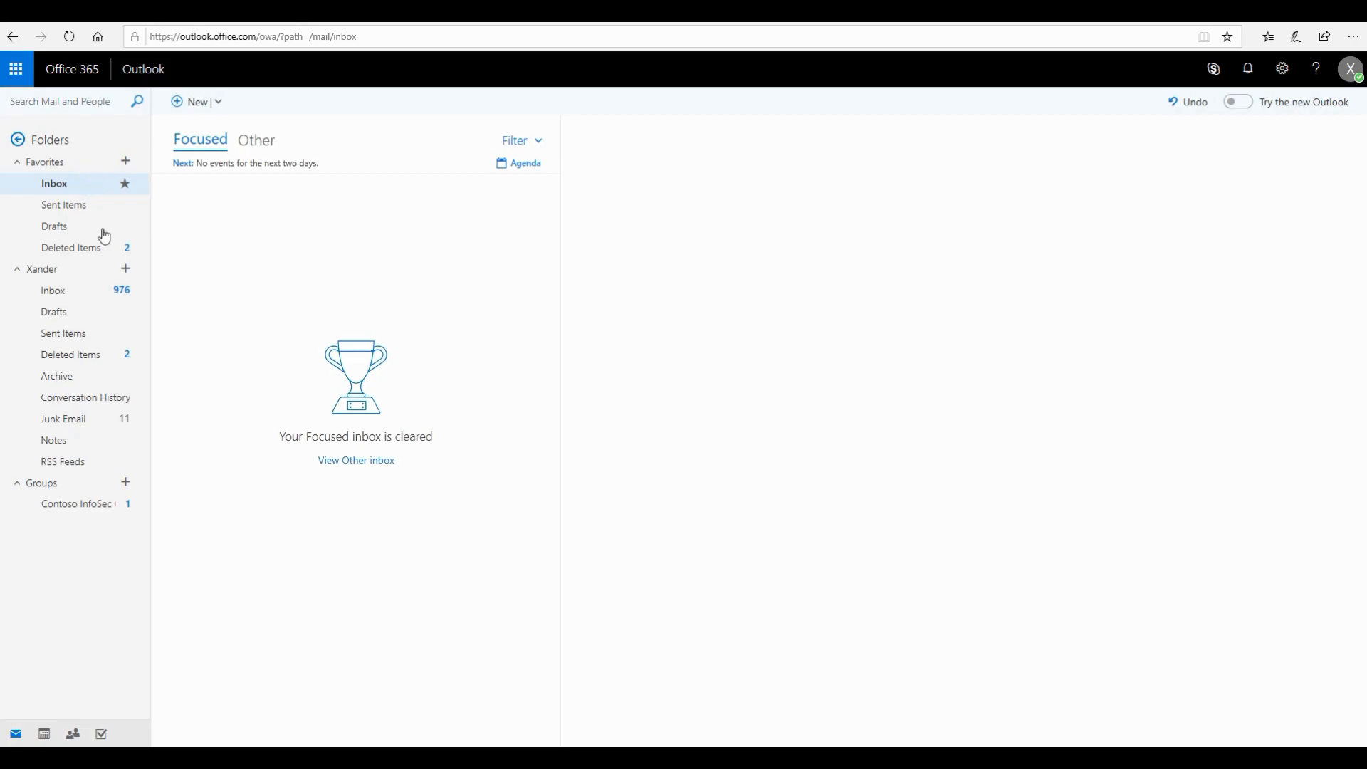
{"action": "left_click", "coordinate": [65, 420]}
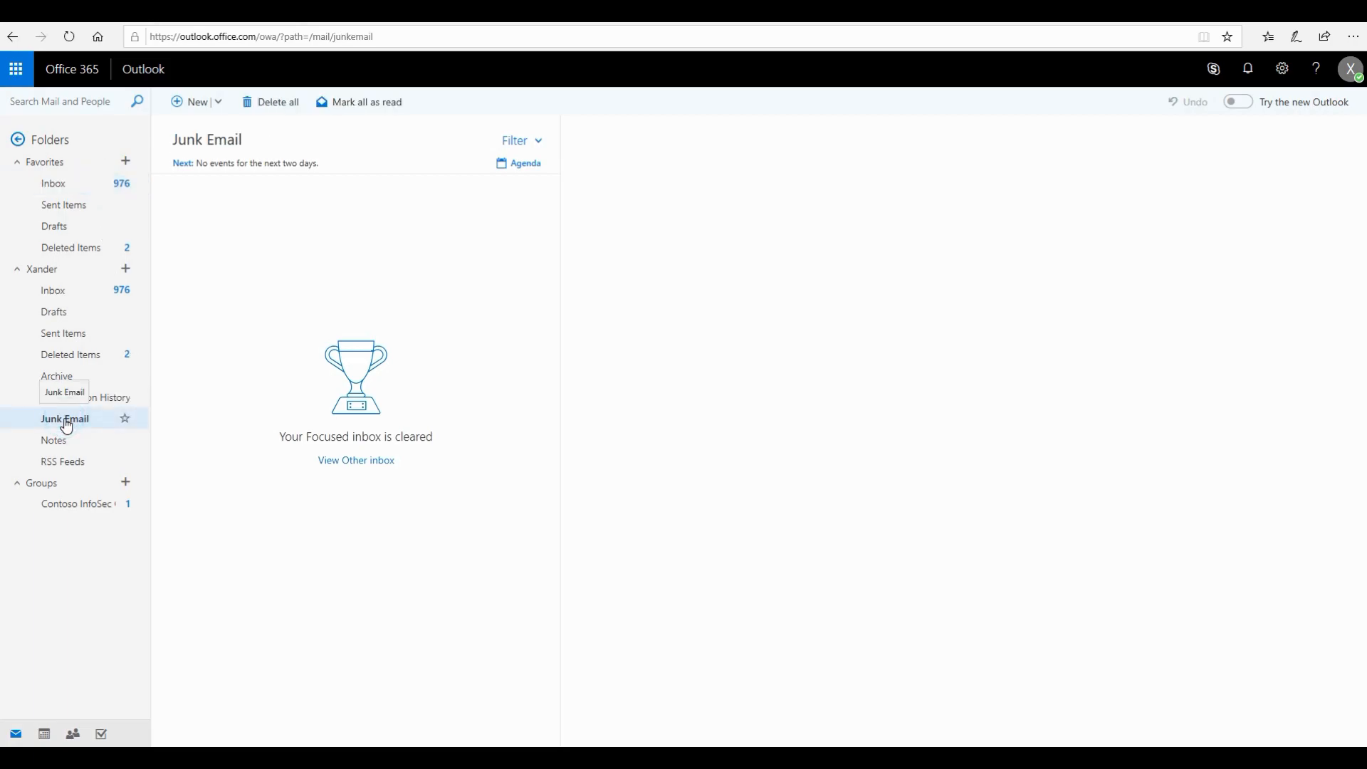
{"action": "left_click", "coordinate": [278, 209]}
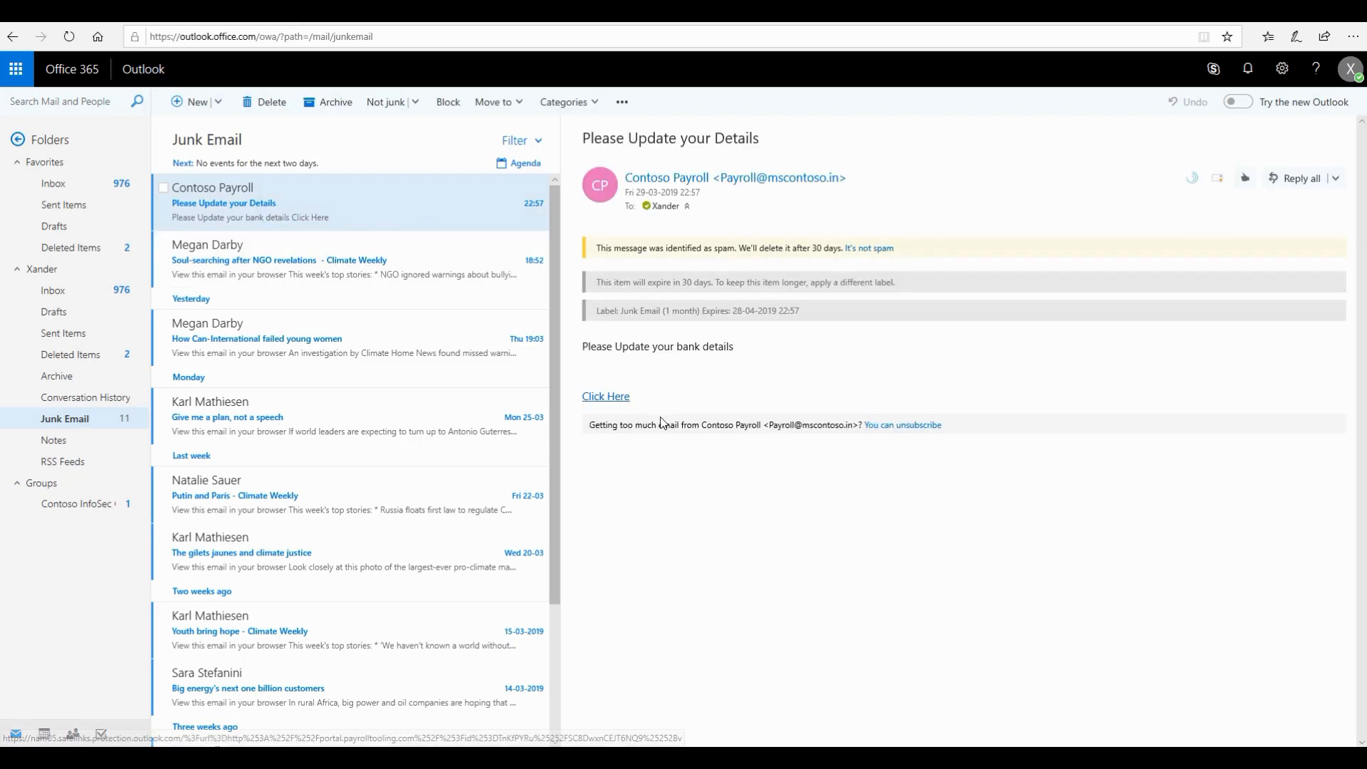
Check the original URL of the junk message's "Click Here" link, follow it, and close the page it opens.
{"action": "mouse_move", "coordinate": [618, 404]}
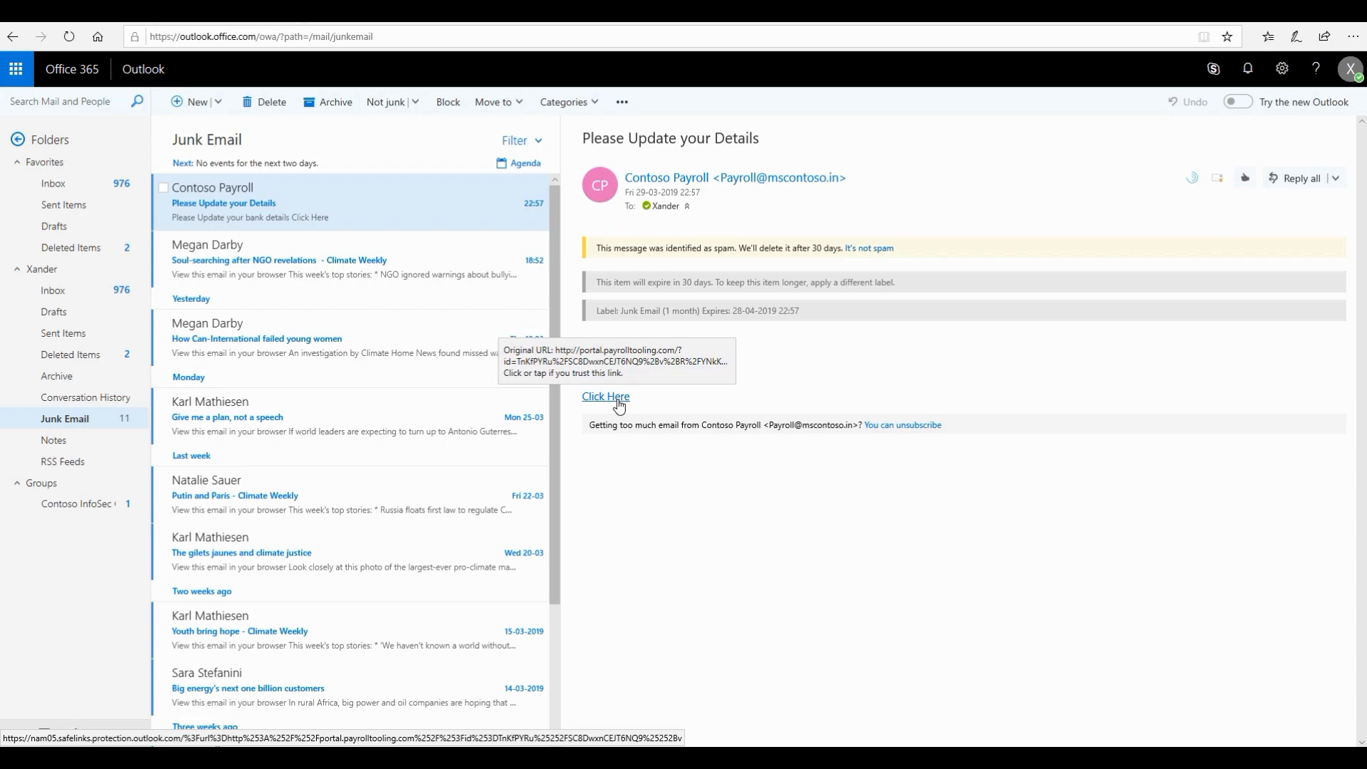
{"action": "left_click", "coordinate": [618, 404]}
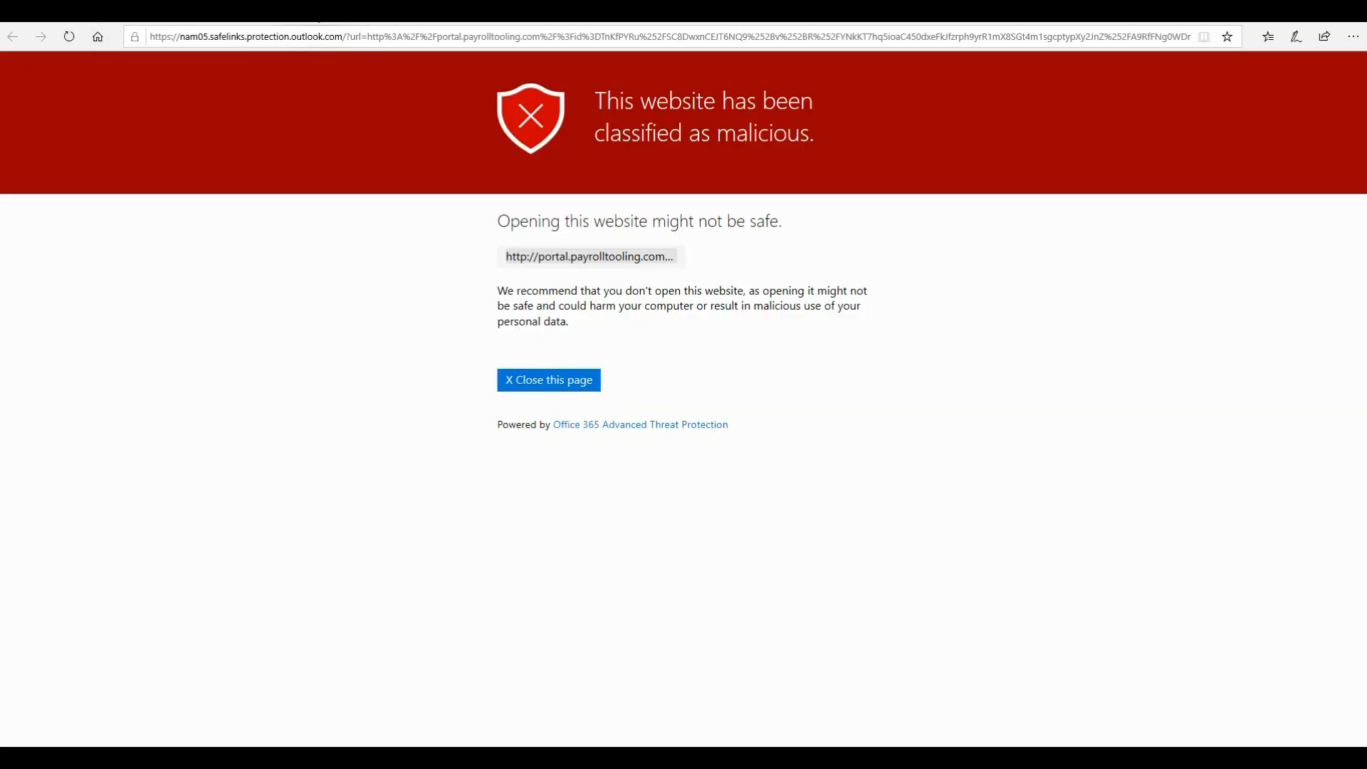
{"action": "left_click", "coordinate": [378, 11]}
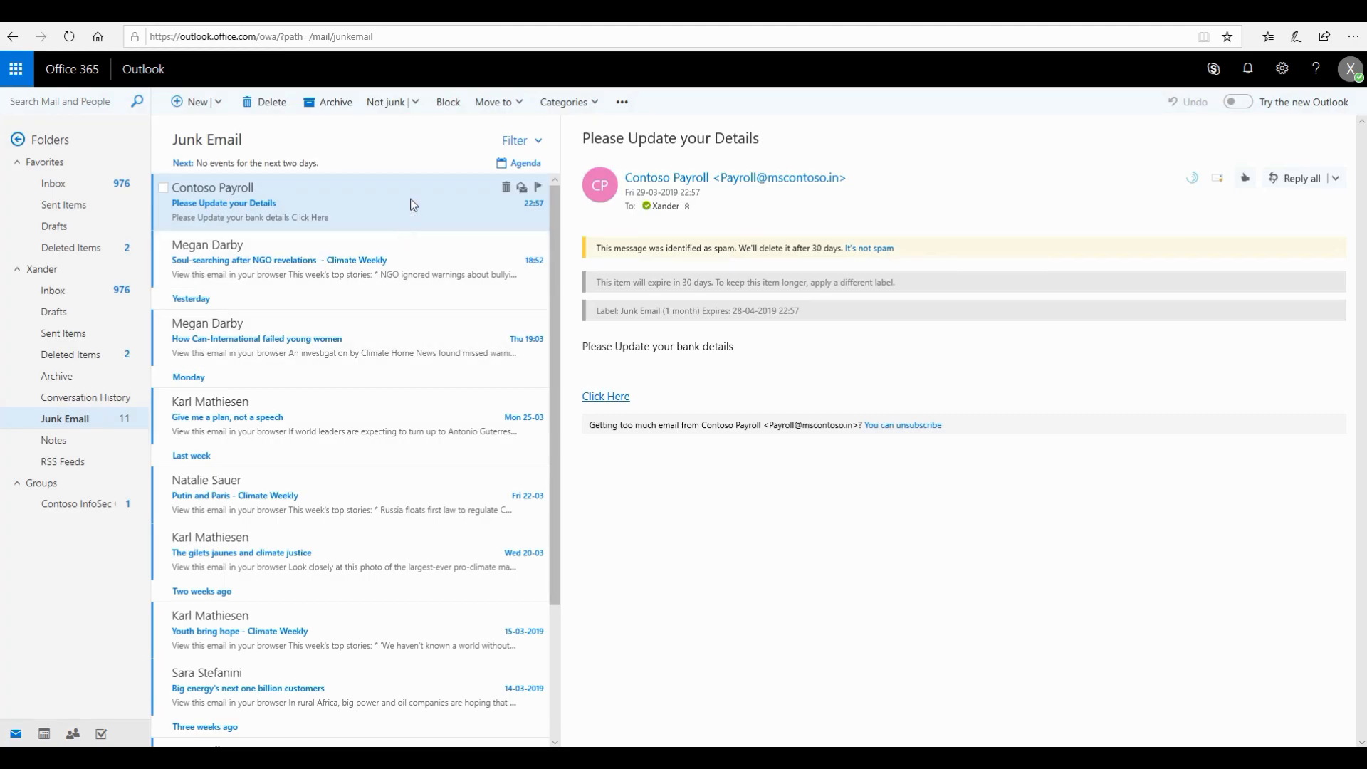
Open the message details of the junk email and highlight the SCL value in the X-MS-Exchange-Organization-SCL header.
{"action": "left_click", "coordinate": [1335, 178]}
{"action": "left_click", "coordinate": [1263, 547]}
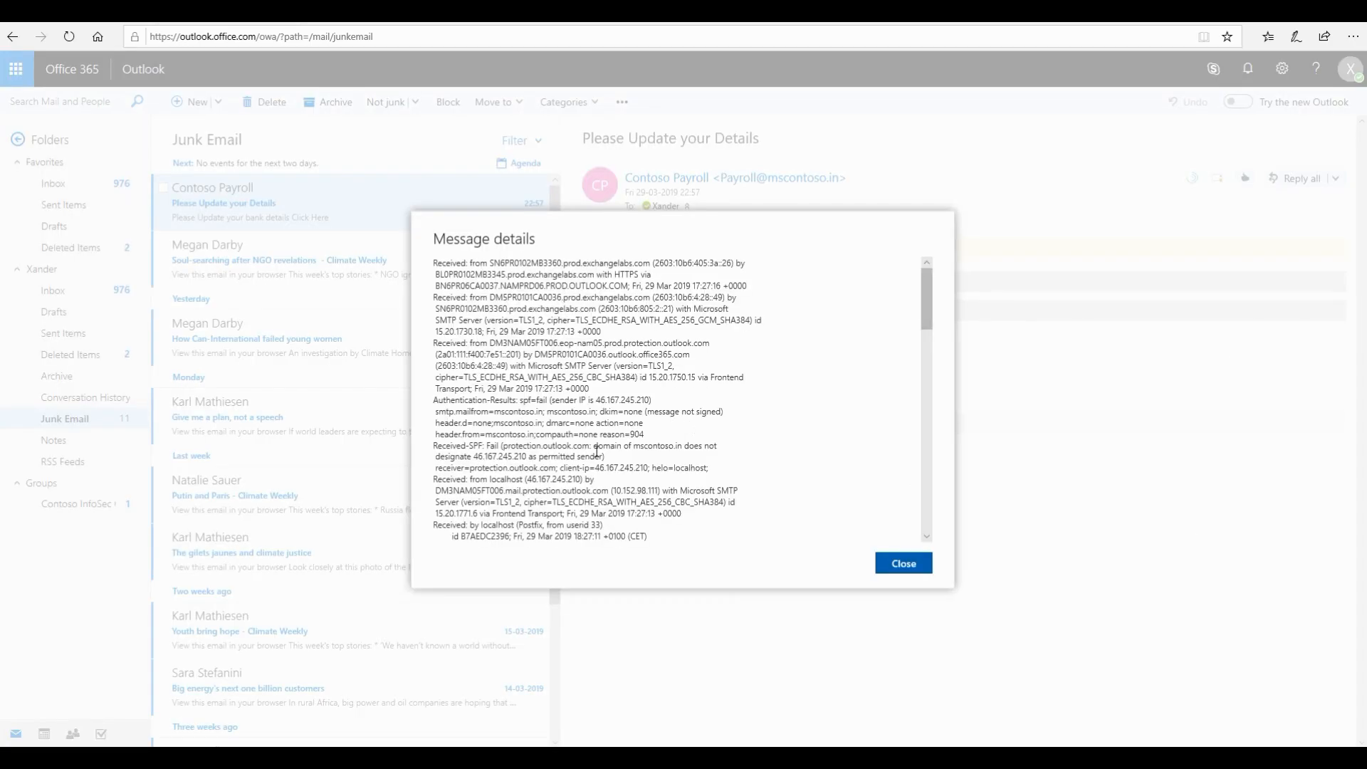
{"action": "scroll", "coordinate": [501, 494], "scroll_direction": "down", "scroll_amount": 2}
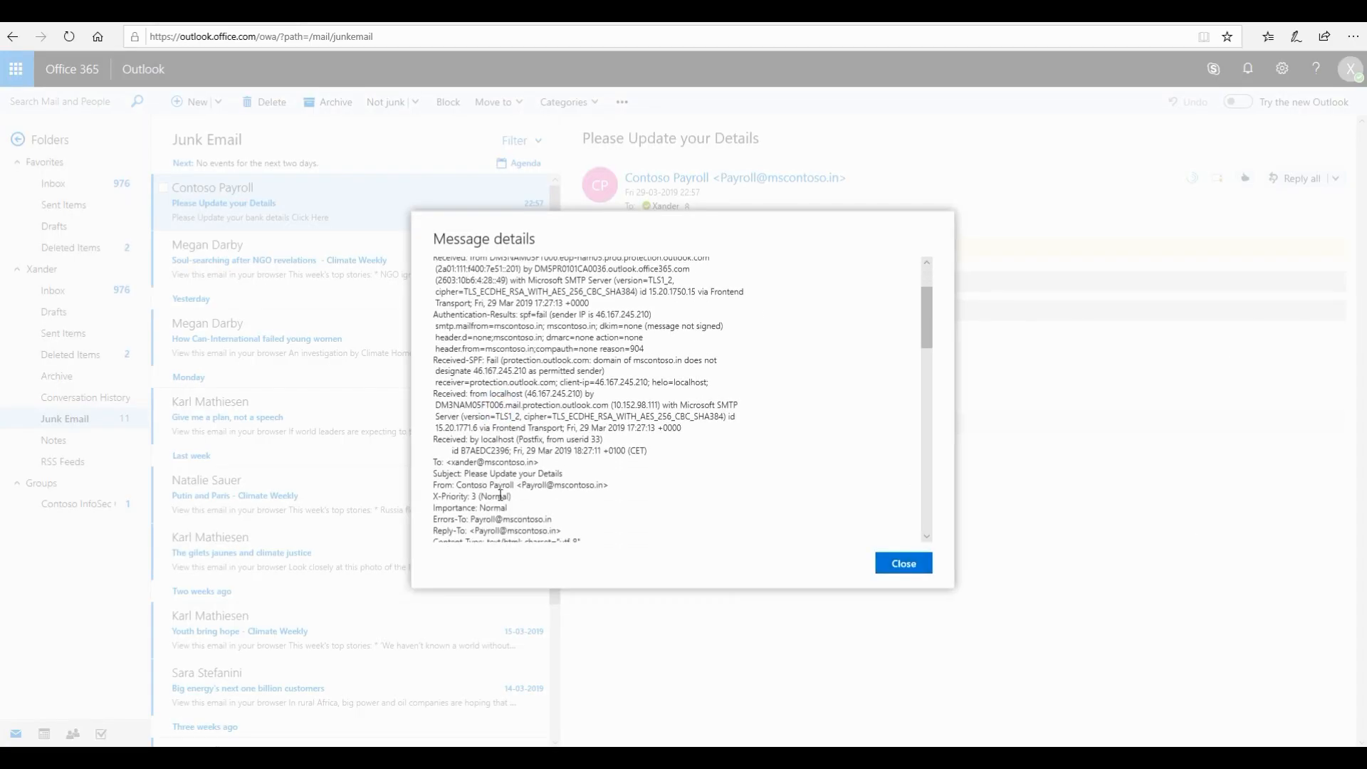
{"action": "scroll", "coordinate": [501, 494], "scroll_direction": "down", "scroll_amount": 8}
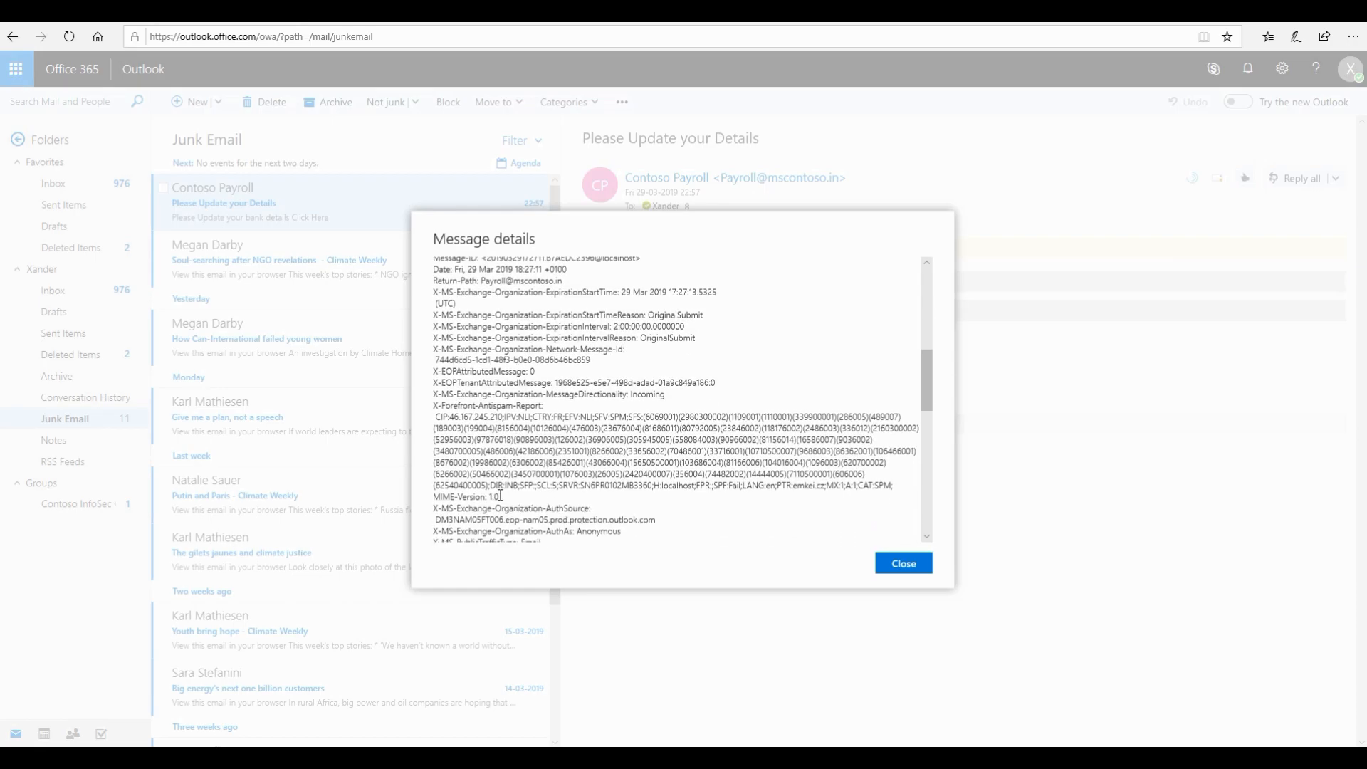
{"action": "scroll", "coordinate": [501, 494], "scroll_direction": "down", "scroll_amount": 2}
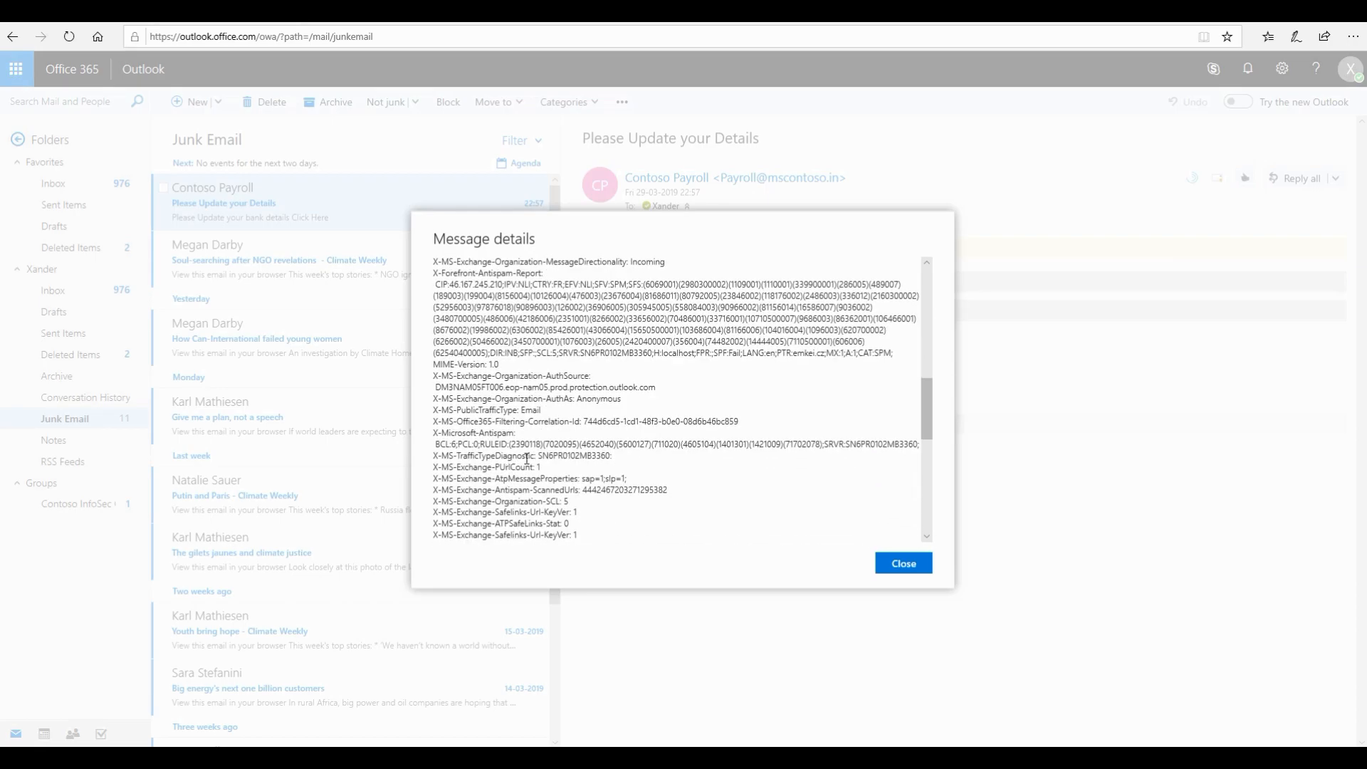
{"action": "scroll", "coordinate": [527, 458], "scroll_direction": "down", "scroll_amount": 3}
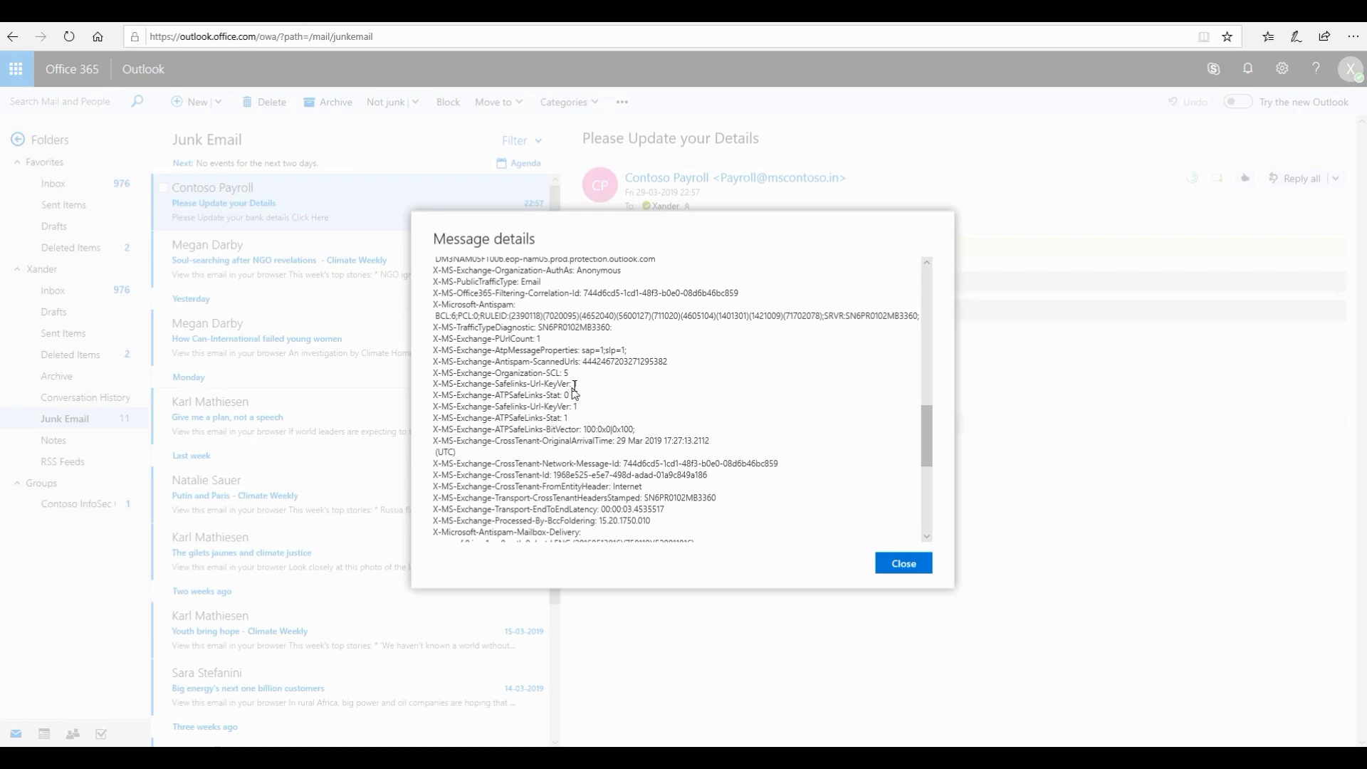
{"action": "left_click_drag", "start_coordinate": [570, 373], "coordinate": [538, 375]}
Look through the remaining message headers to the end and back to the beginning for the spam filtering verdict.
{"action": "scroll", "coordinate": [572, 332], "scroll_direction": "down", "scroll_amount": 5}
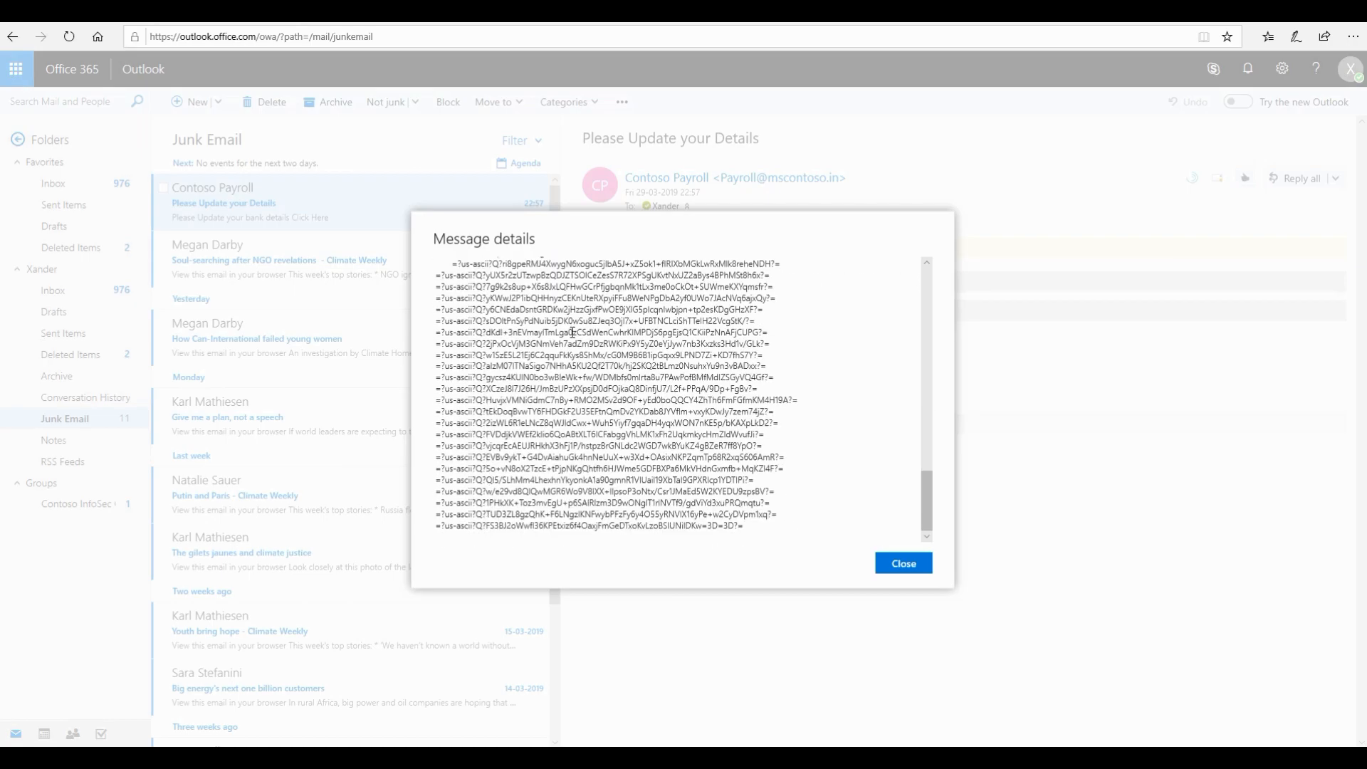
{"action": "scroll", "coordinate": [573, 332], "scroll_direction": "up", "scroll_amount": 4}
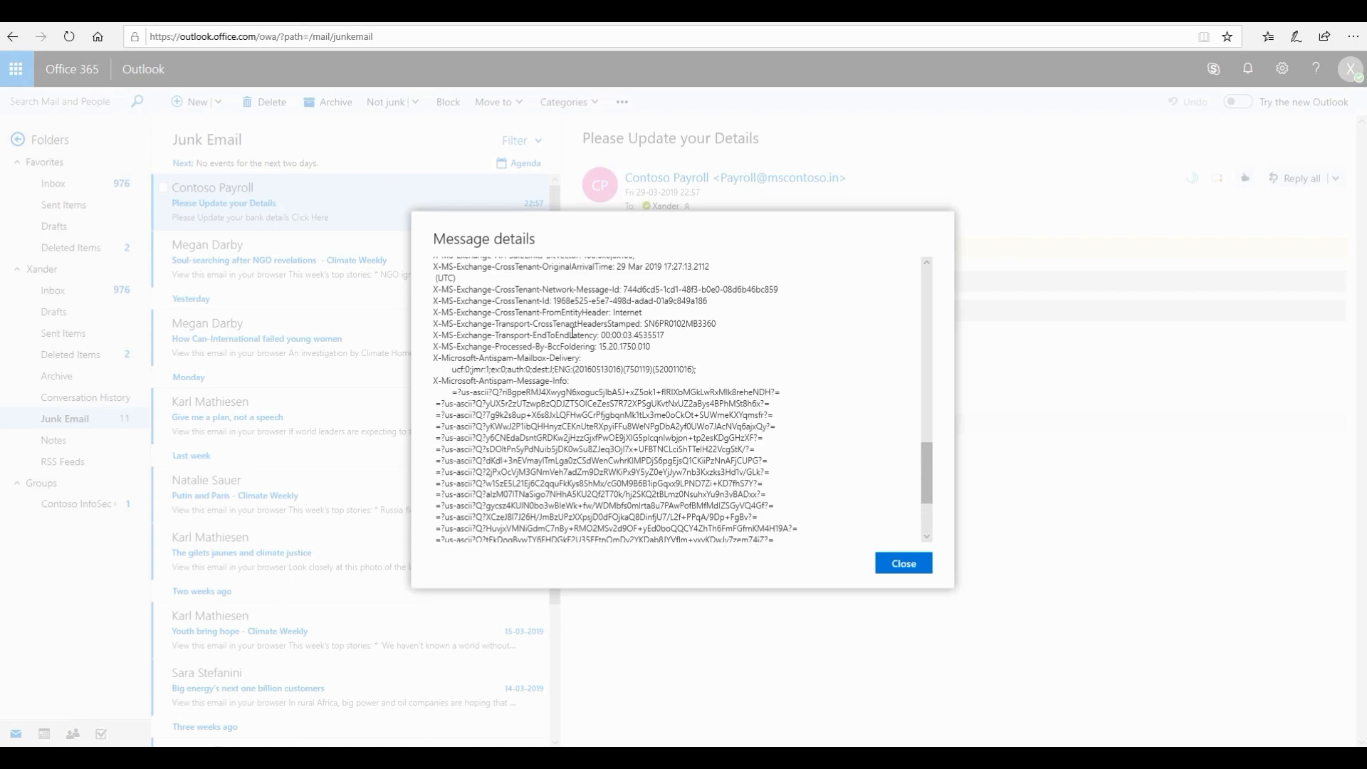
{"action": "scroll", "coordinate": [572, 332], "scroll_direction": "up", "scroll_amount": 3}
{"action": "scroll", "coordinate": [572, 332], "scroll_direction": "up", "scroll_amount": 4}
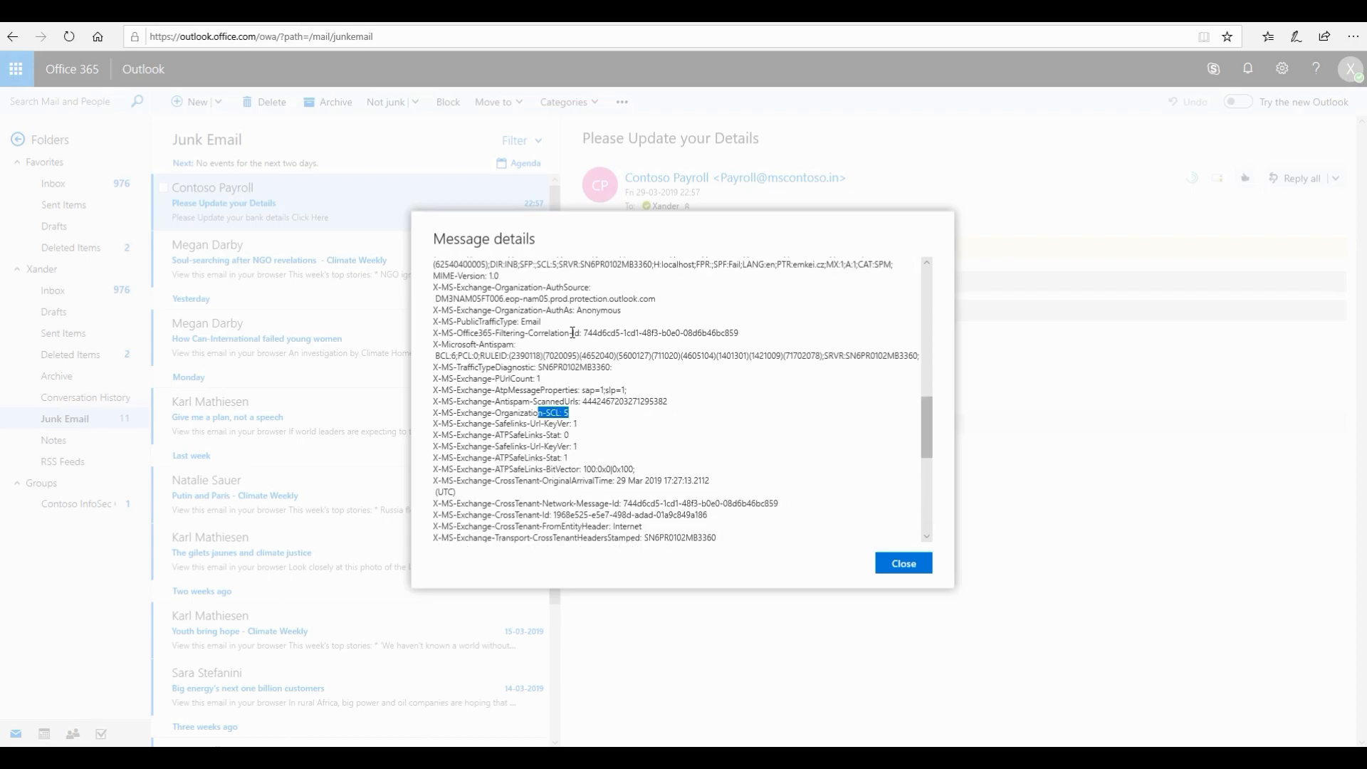
{"action": "scroll", "coordinate": [573, 332], "scroll_direction": "up", "scroll_amount": 8}
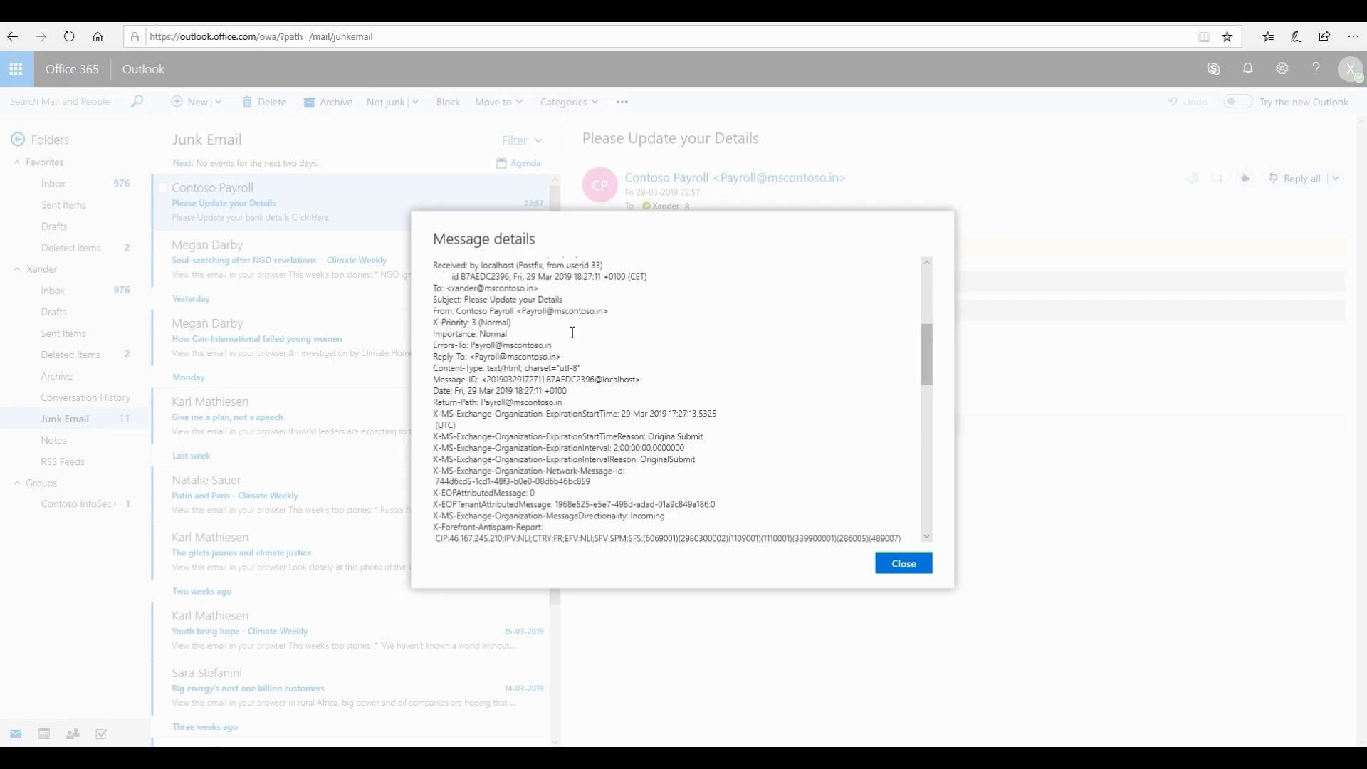
{"action": "scroll", "coordinate": [573, 332], "scroll_direction": "up", "scroll_amount": 4}
{"action": "scroll", "coordinate": [573, 331], "scroll_direction": "up", "scroll_amount": 4}
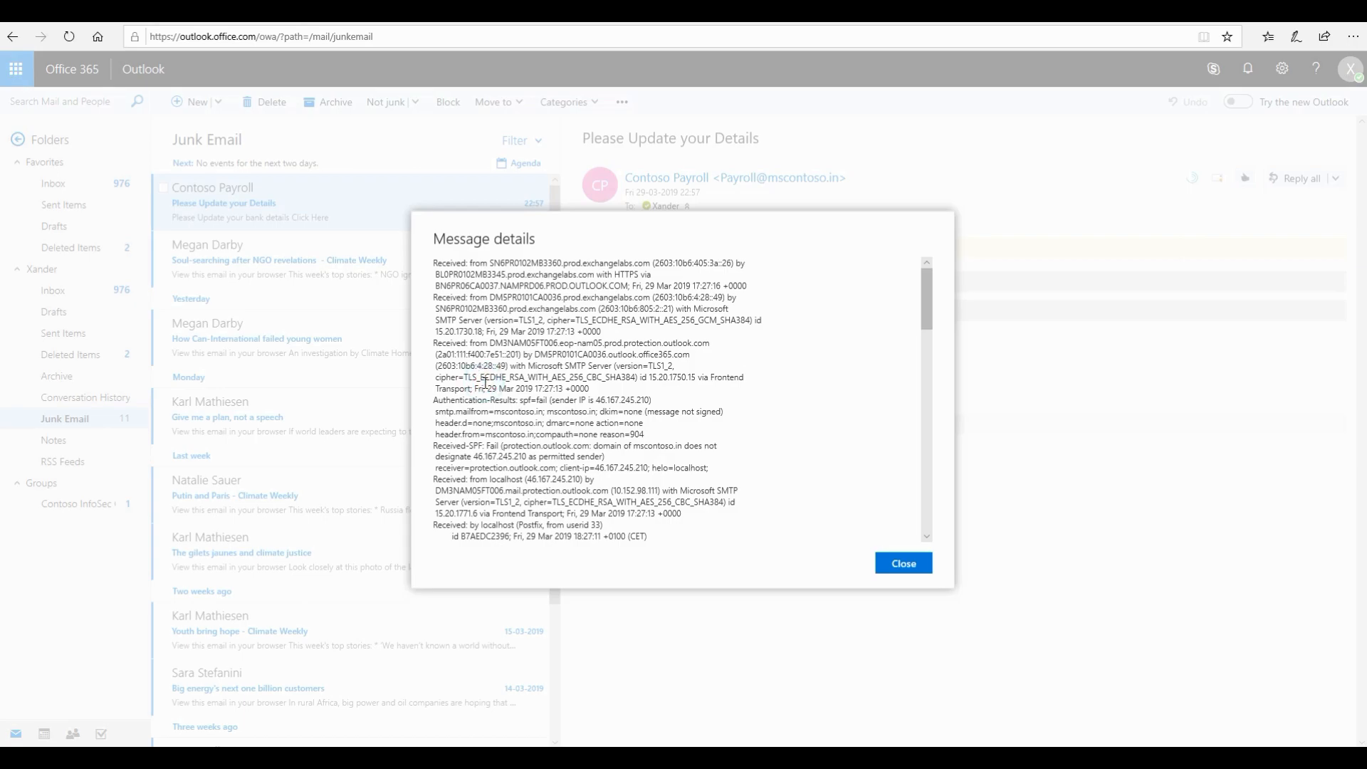
Find "SFV" in the message headers, highlight its value in the X-Forefront-Antispam-Report, and close the message details.
{"action": "key", "text": "ctrl+f"}
{"action": "type", "text": "SF"}
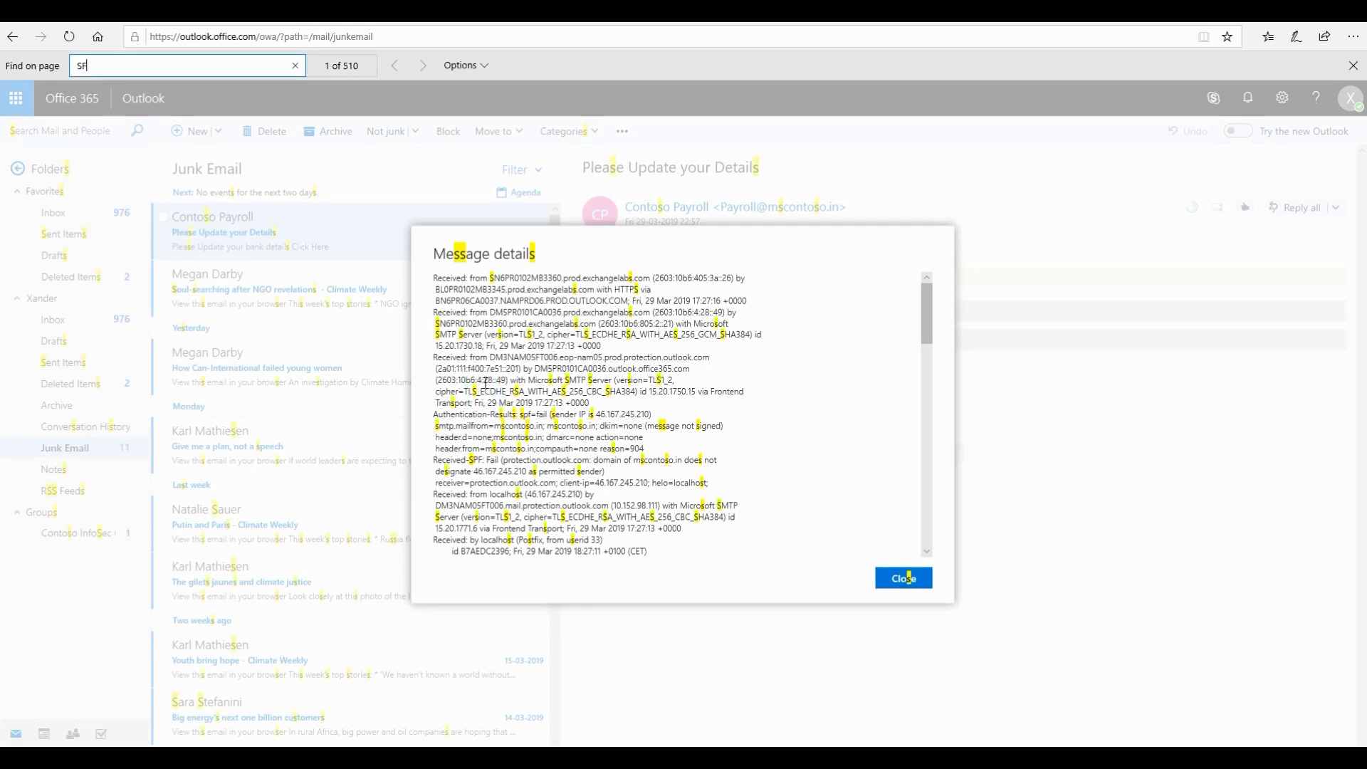
{"action": "type", "text": "V"}
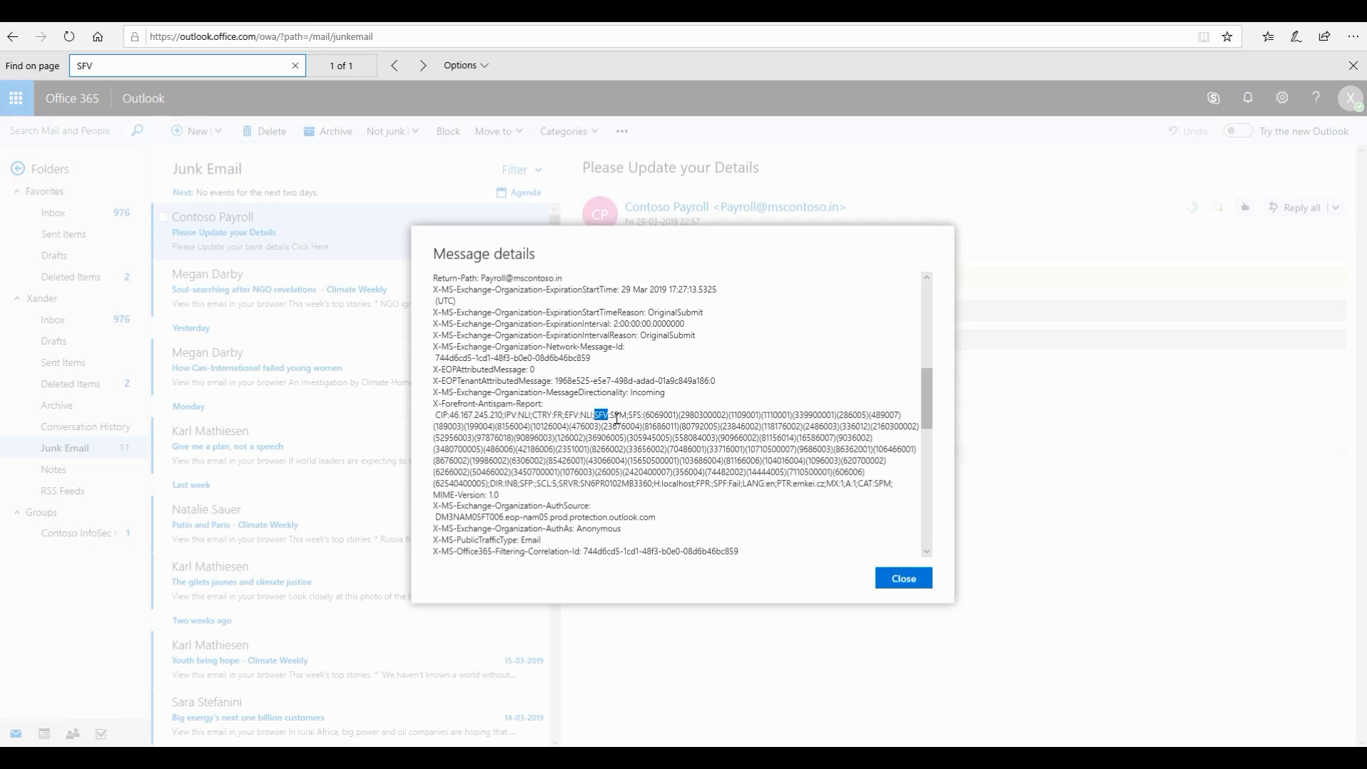
{"action": "triple_click", "coordinate": [614, 418]}
{"action": "left_click", "coordinate": [621, 424]}
{"action": "double_click", "coordinate": [618, 414]}
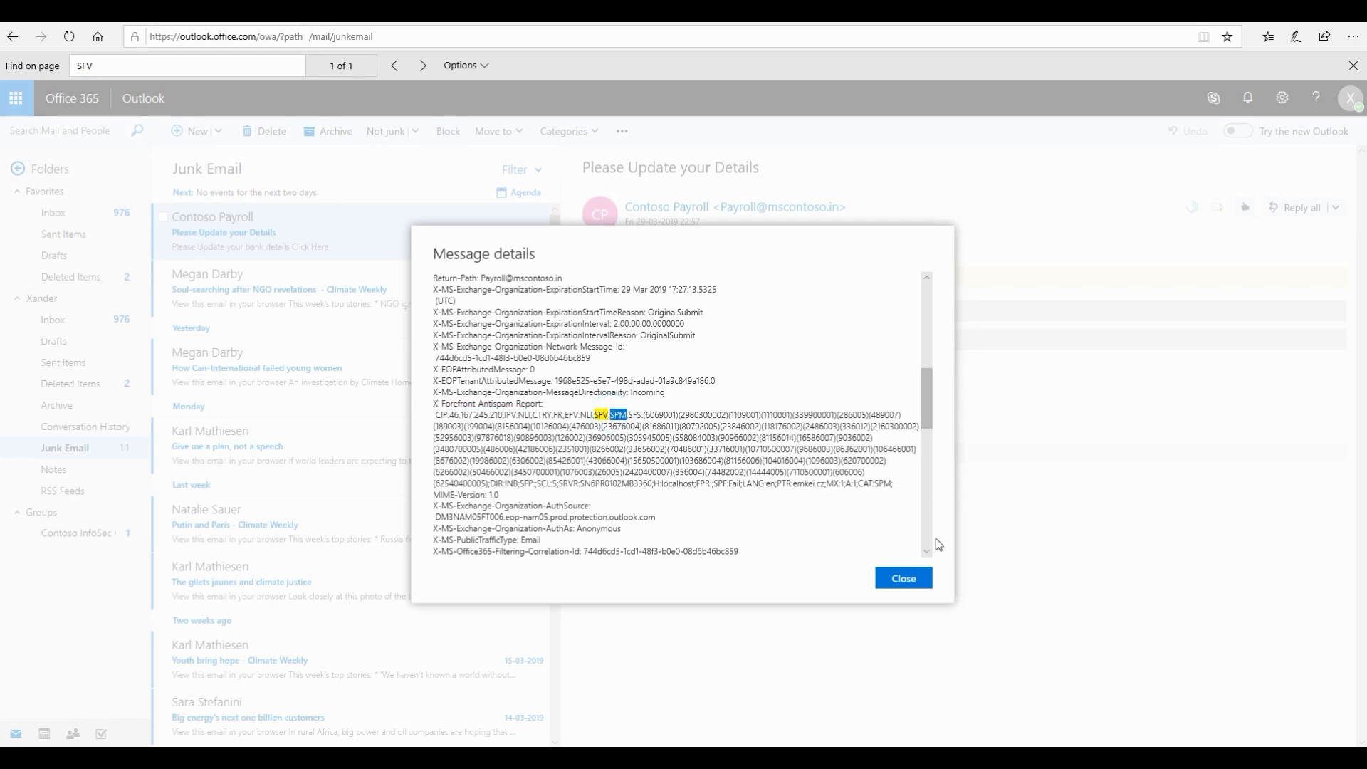
{"action": "left_click", "coordinate": [920, 577]}
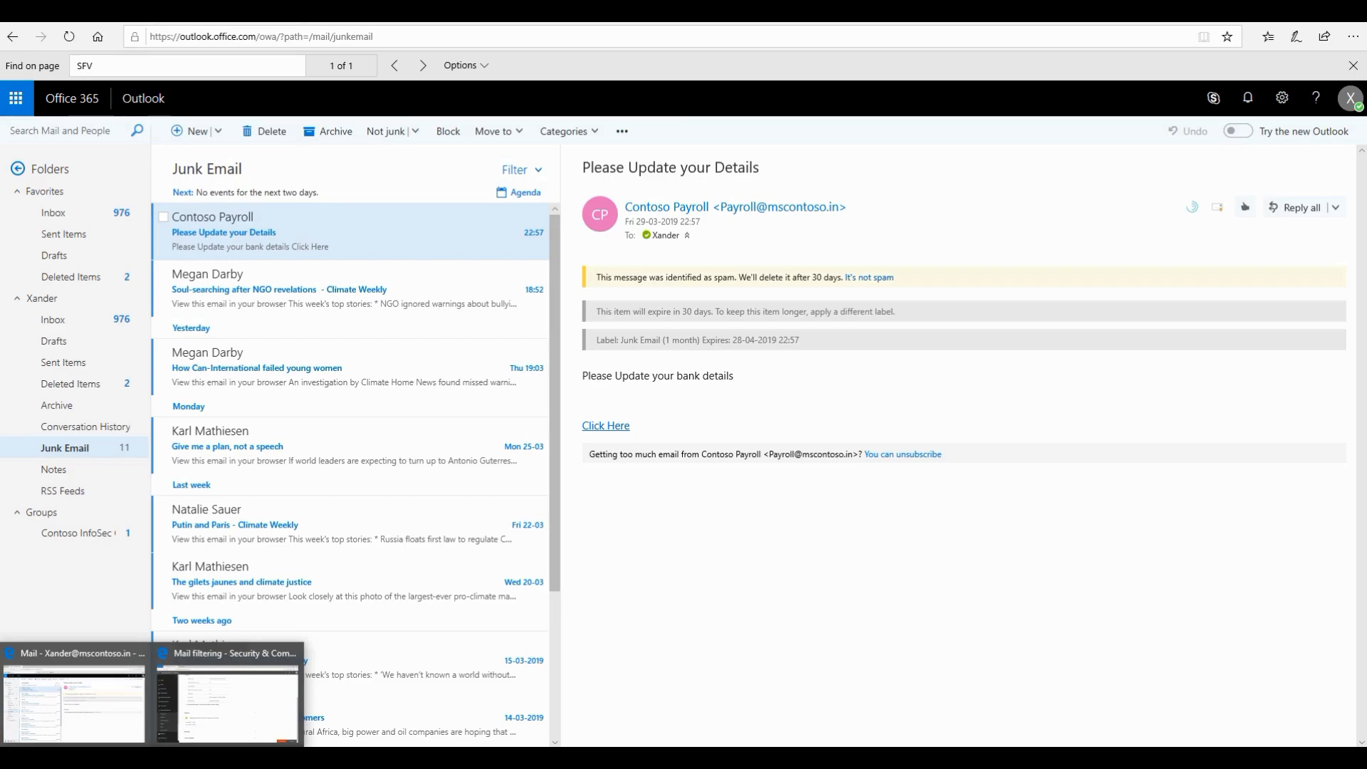
Switch to Office 365 Security & Compliance and review the standard anti-spam settings and the allow lists.
{"action": "left_click", "coordinate": [205, 720]}
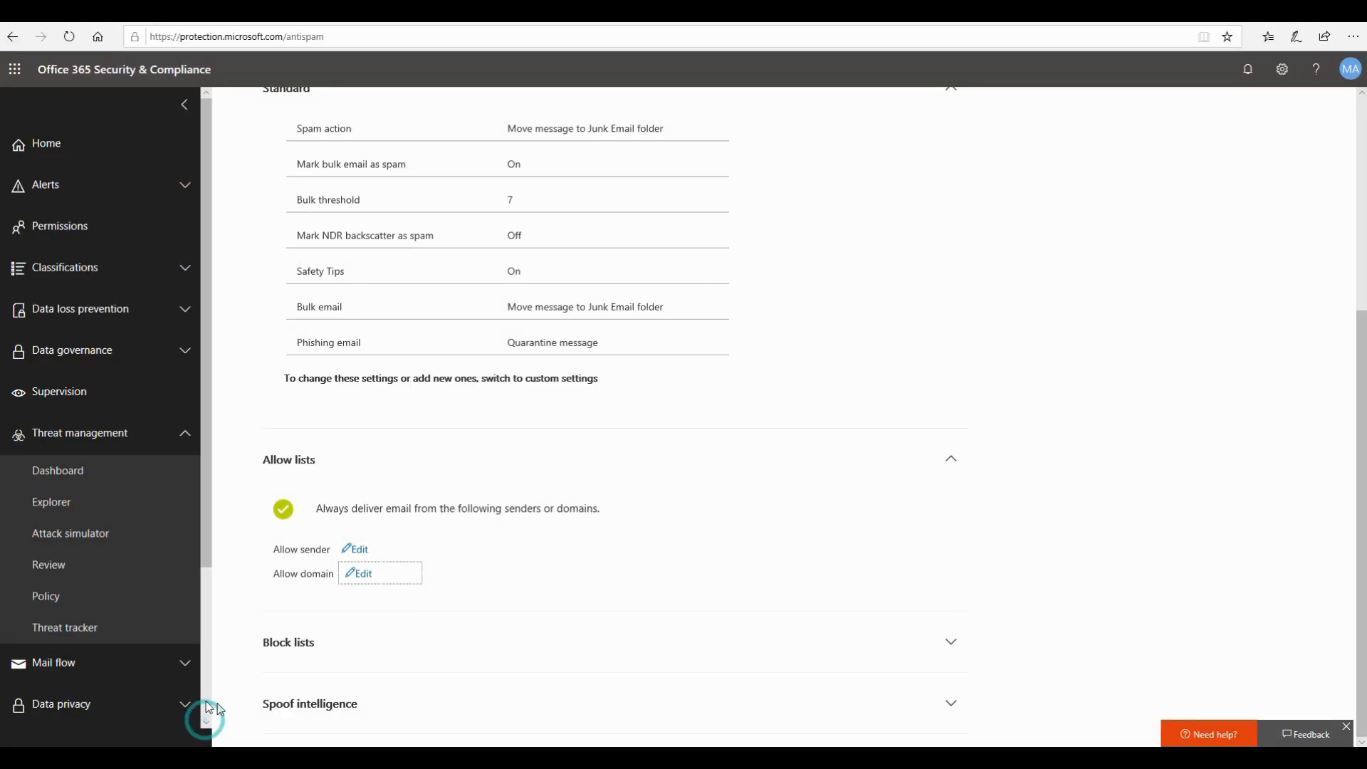
{"action": "scroll", "coordinate": [339, 567], "scroll_direction": "up", "scroll_amount": 2}
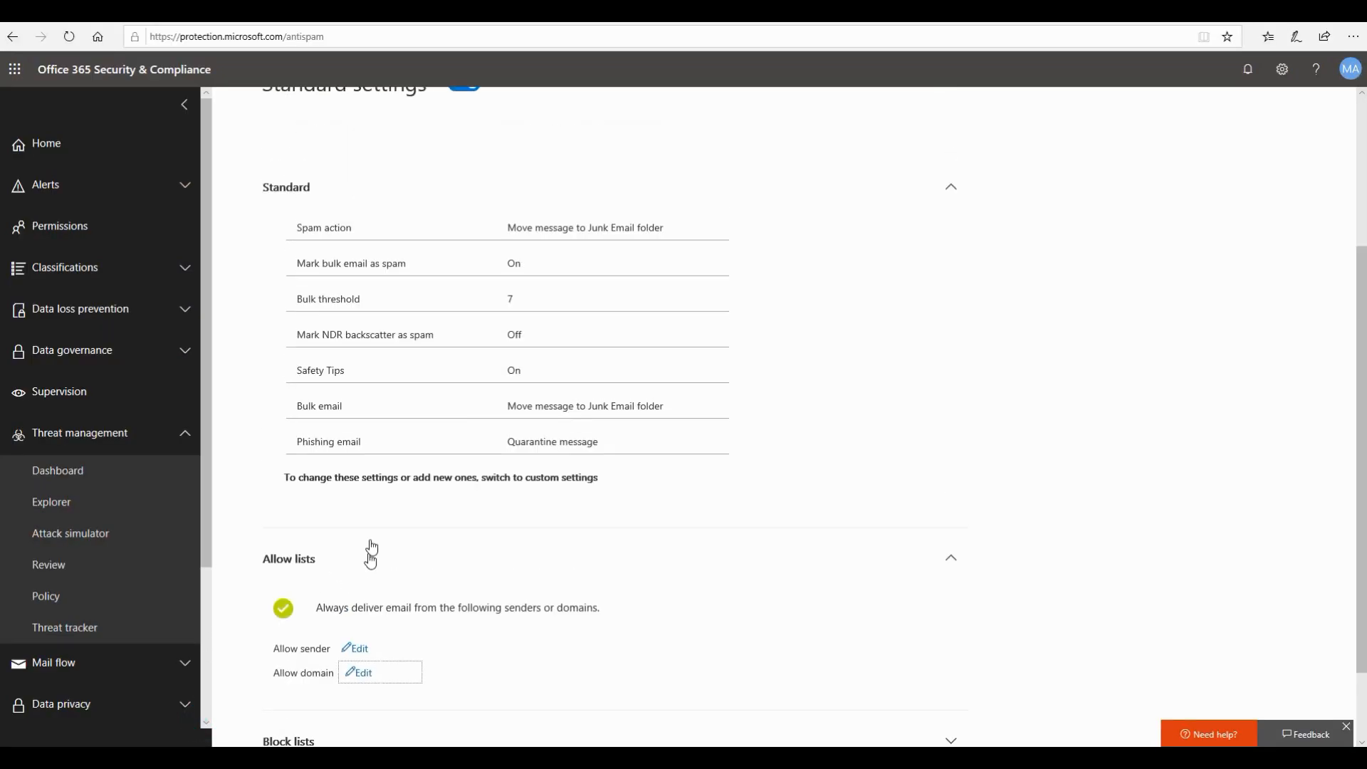
{"action": "scroll", "coordinate": [374, 539], "scroll_direction": "up", "scroll_amount": 3}
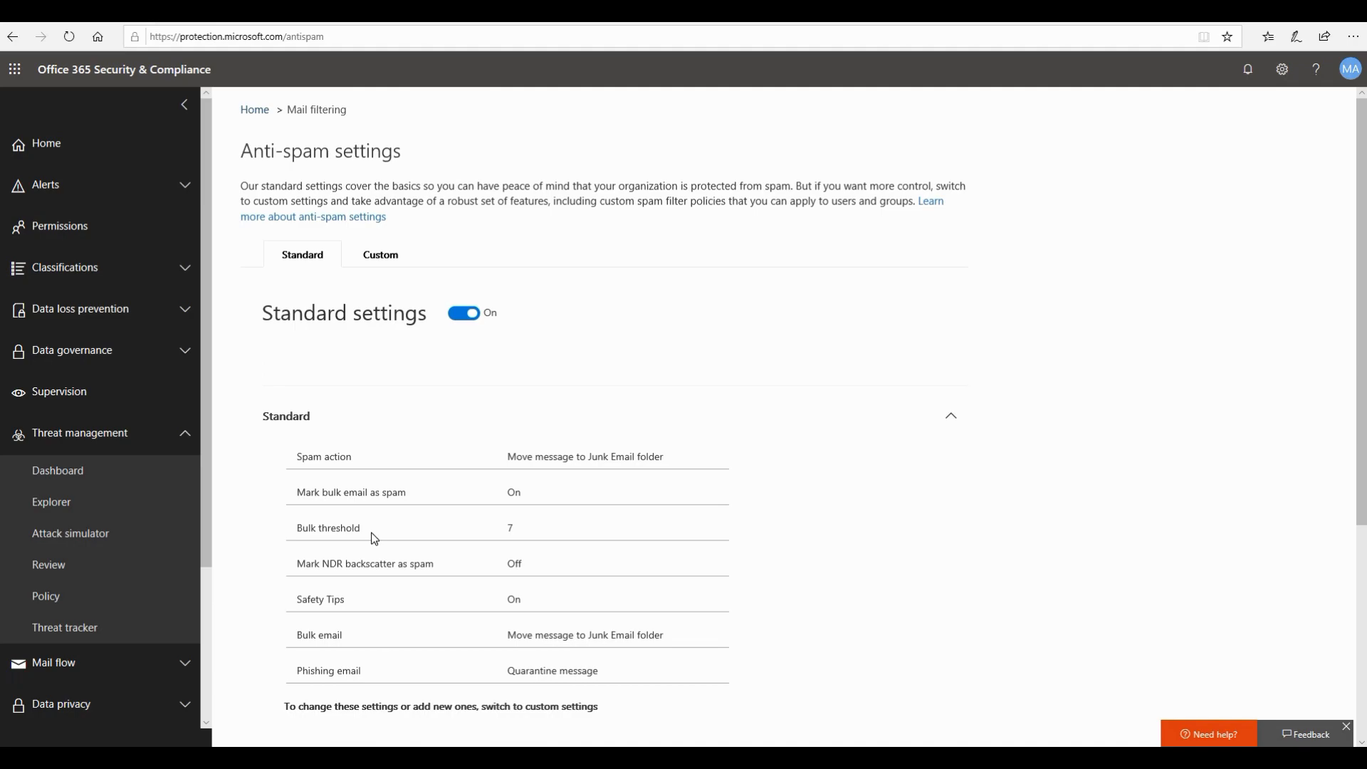
{"action": "scroll", "coordinate": [374, 539], "scroll_direction": "down", "scroll_amount": 5}
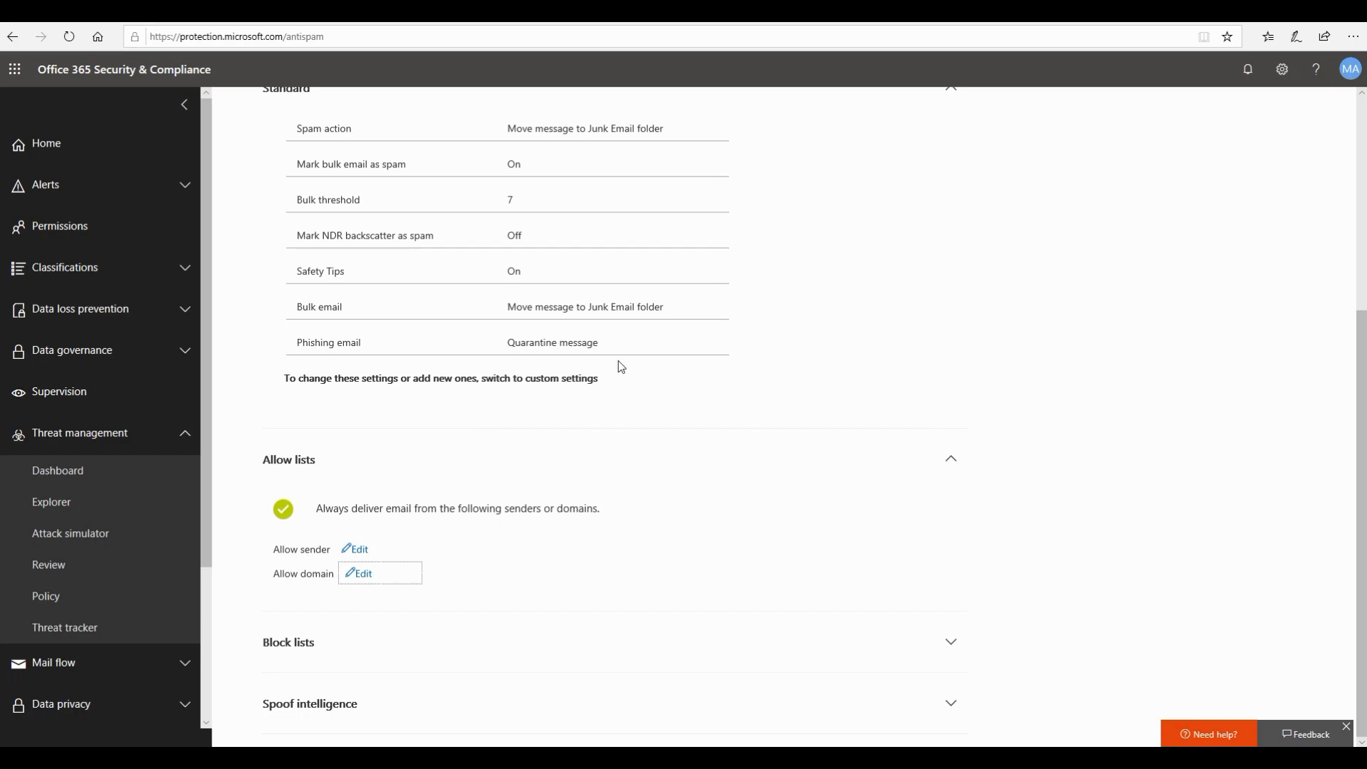
{"action": "left_click", "coordinate": [951, 251]}
{"action": "left_click", "coordinate": [1151, 758]}
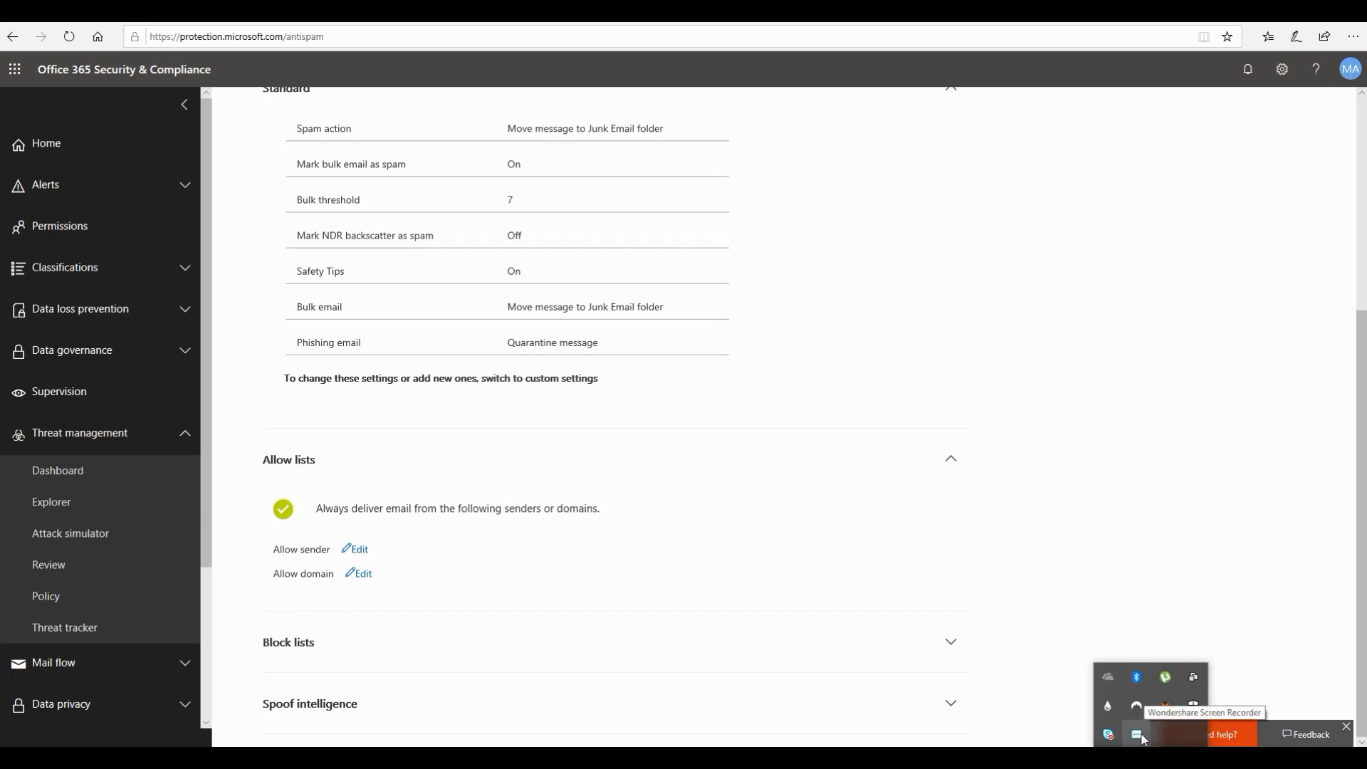